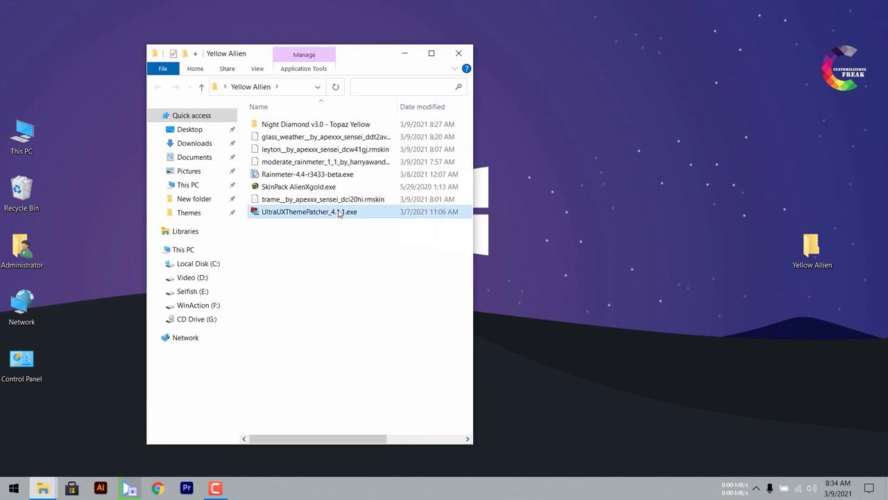
Run UltraUXThemePatcher_4.1.1.exe as administrator and accept its license agreements.
right_click(340, 213)
click(370, 227)
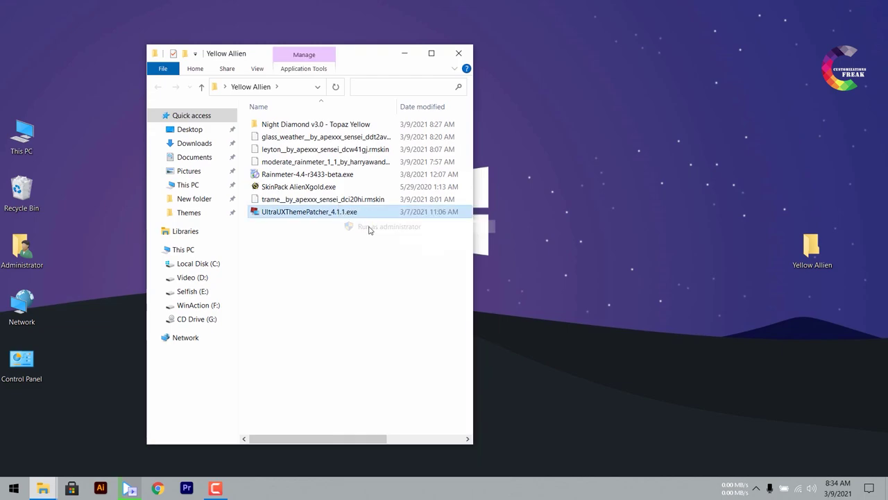
click(507, 337)
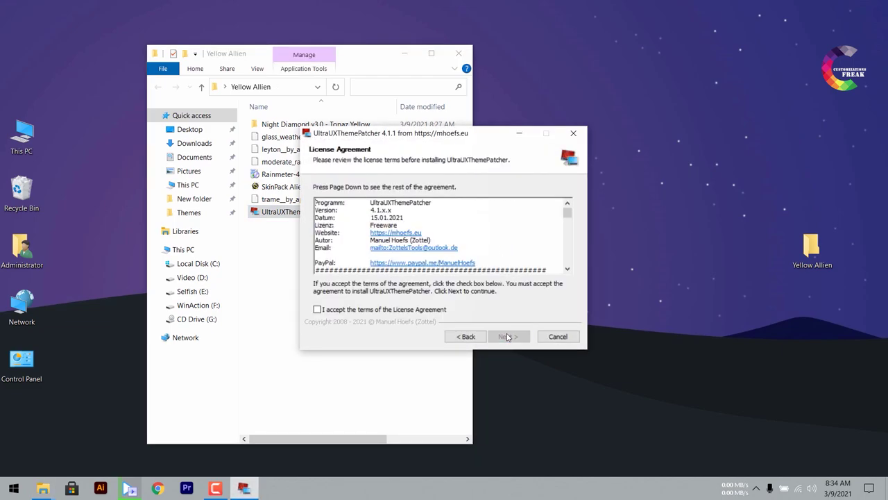
click(405, 309)
click(509, 336)
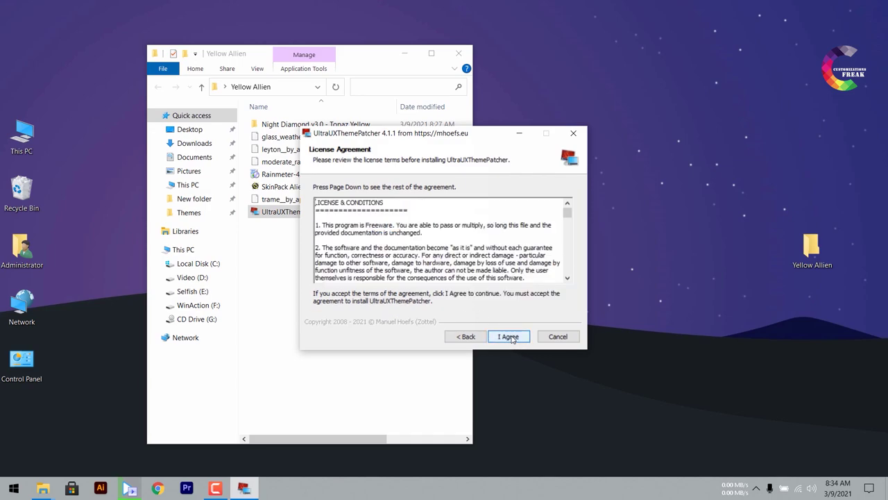
click(508, 337)
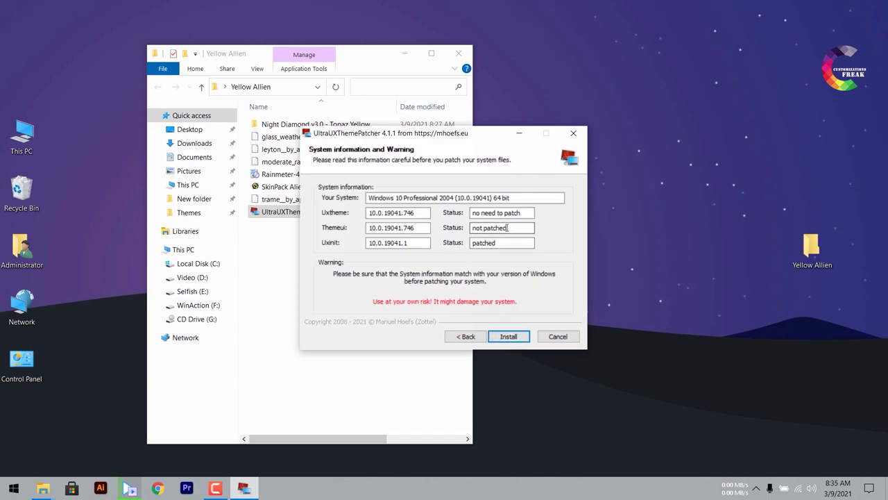
Install the UltraUXThemePatcher patch and finish its setup with the option to reboot manually later.
click(511, 337)
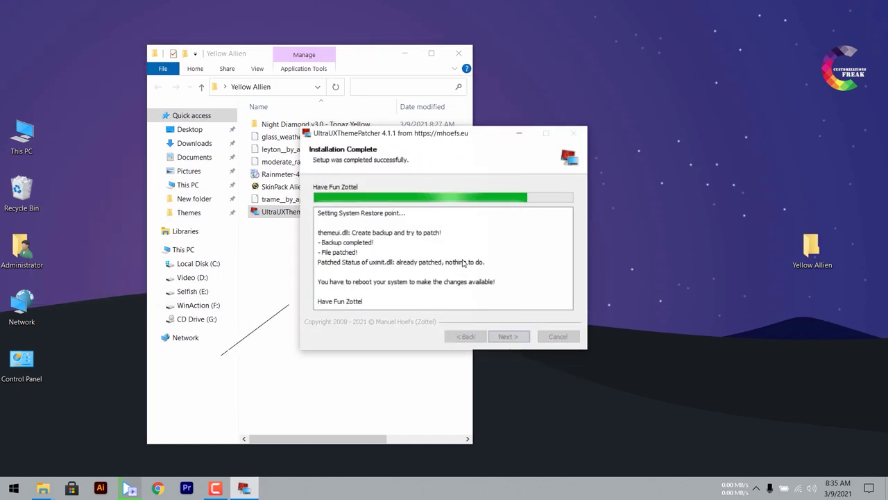
click(515, 337)
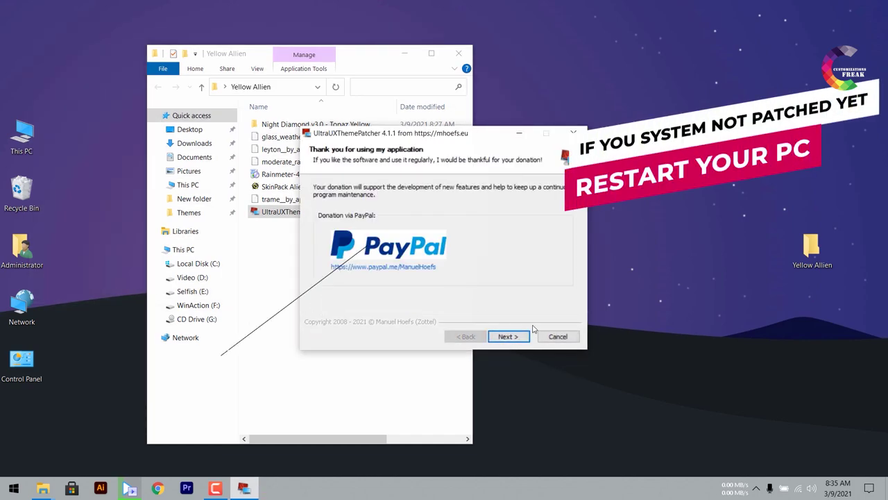
click(519, 336)
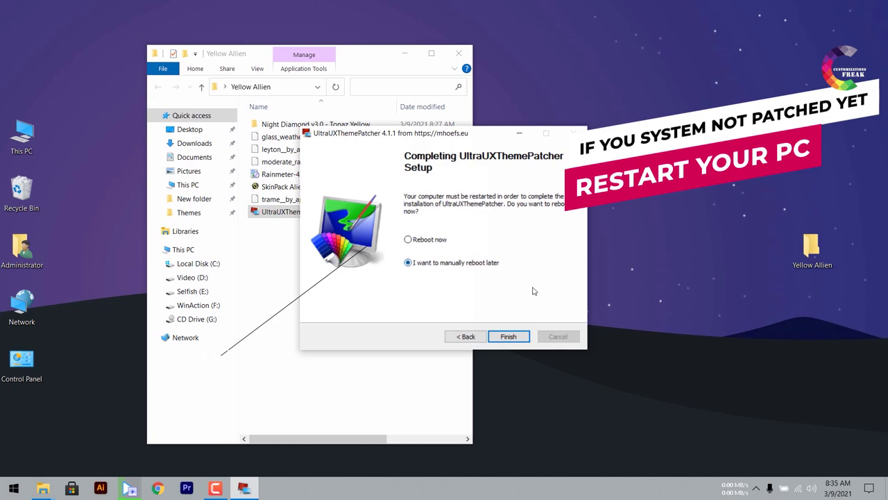
click(526, 338)
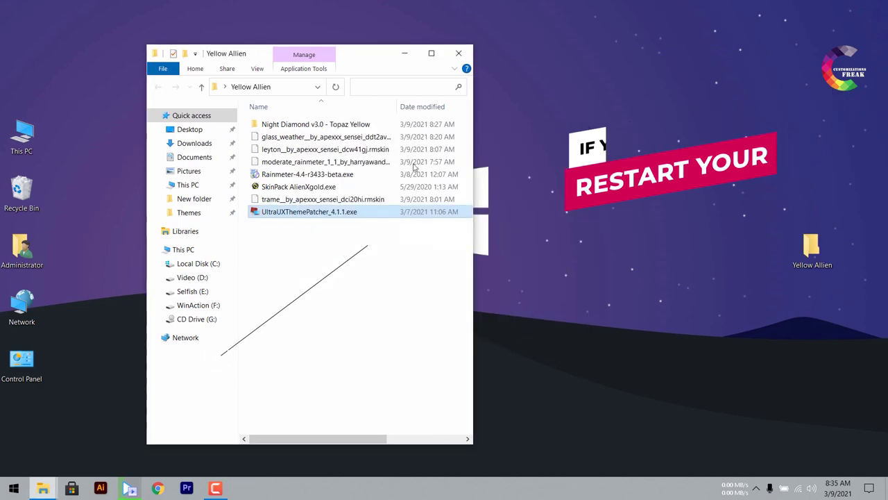
Run SkinPack AlienXgold.exe as administrator, accepting its license, and install all components except RocketDock.
click(305, 189)
right_click(305, 188)
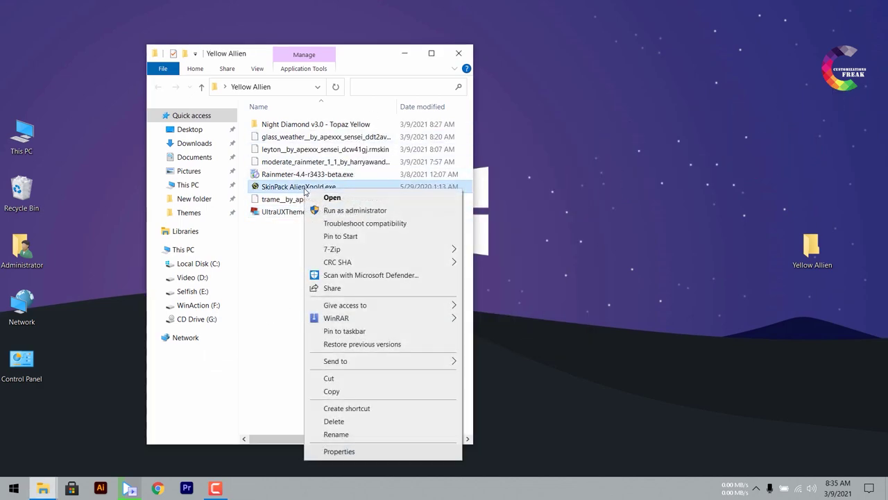
click(345, 210)
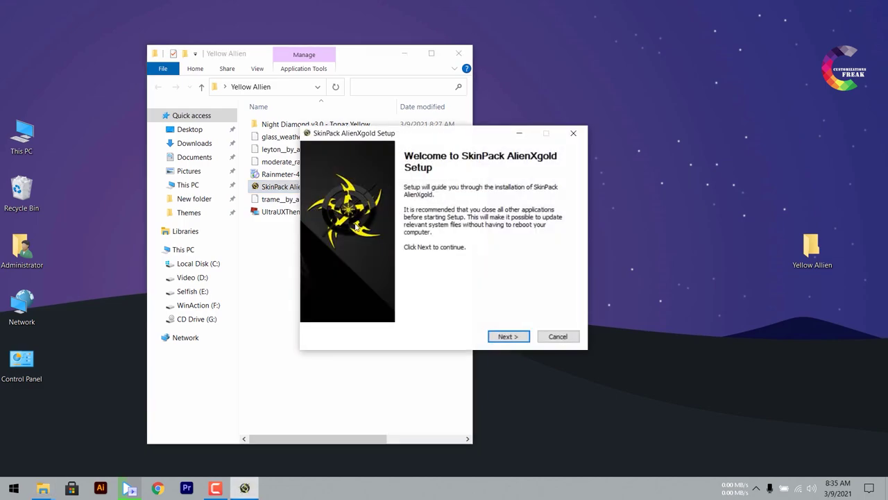
click(521, 337)
click(387, 311)
click(507, 336)
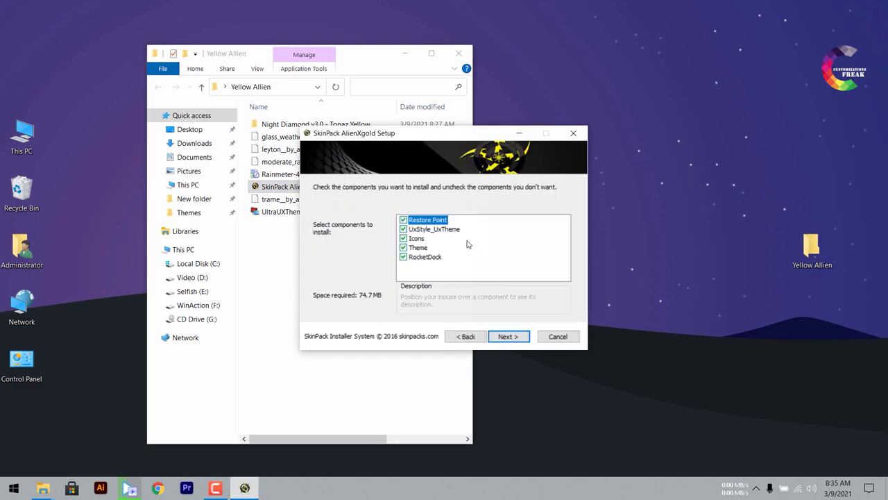
click(403, 258)
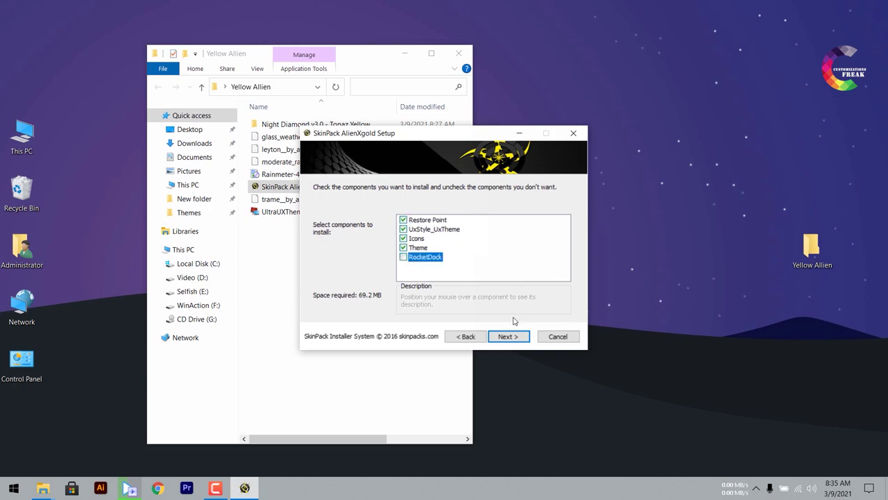
click(510, 338)
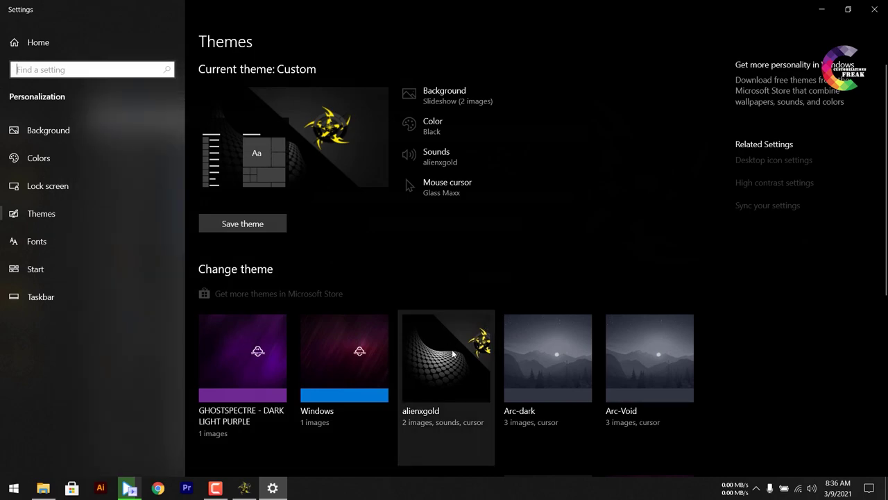
Return to the SkinPack AlienXgold setup, dismiss its theme selection notice and finish the installation.
scroll(463, 326, down, 4)
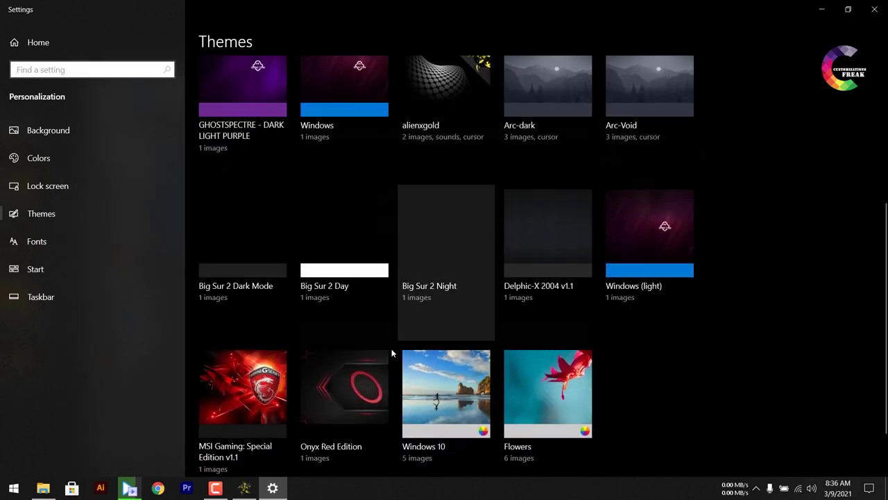
click(237, 495)
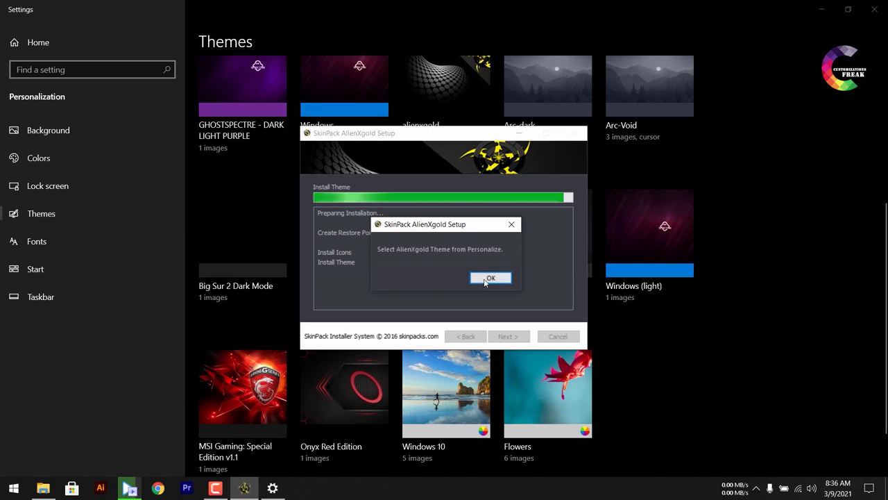
click(489, 278)
click(509, 337)
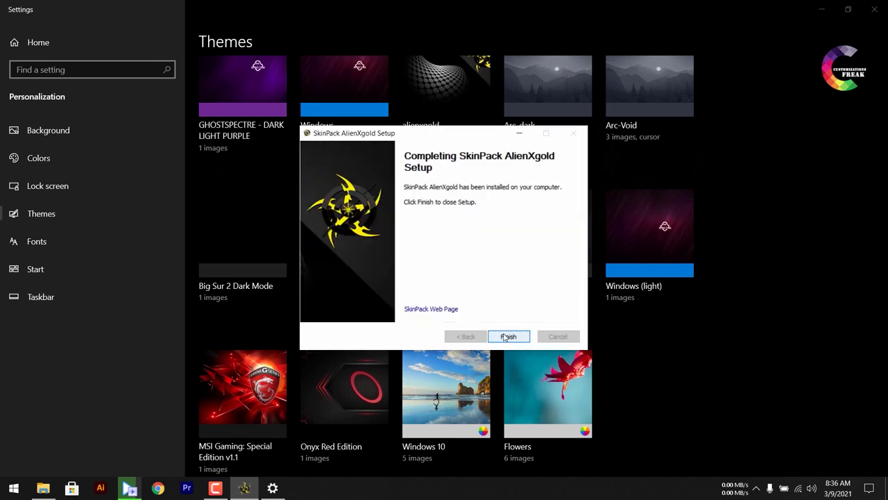
click(516, 336)
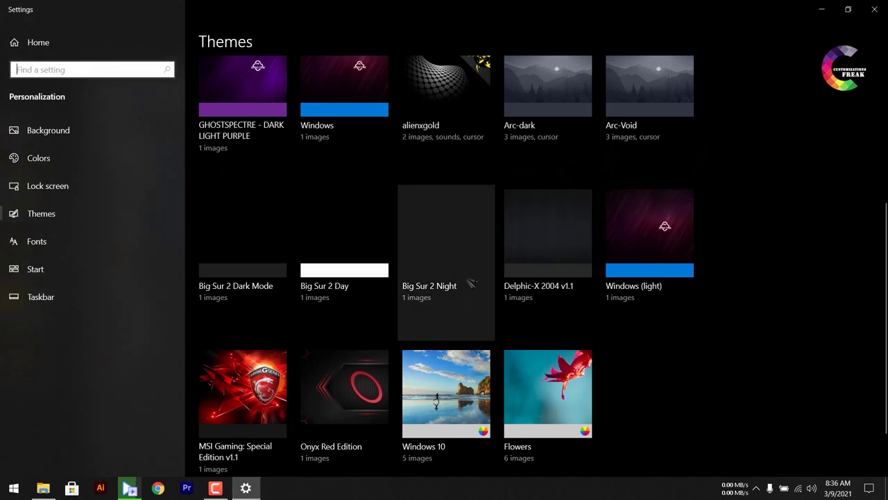
Apply the alienxgold theme and close Settings.
scroll(437, 267, up, 4)
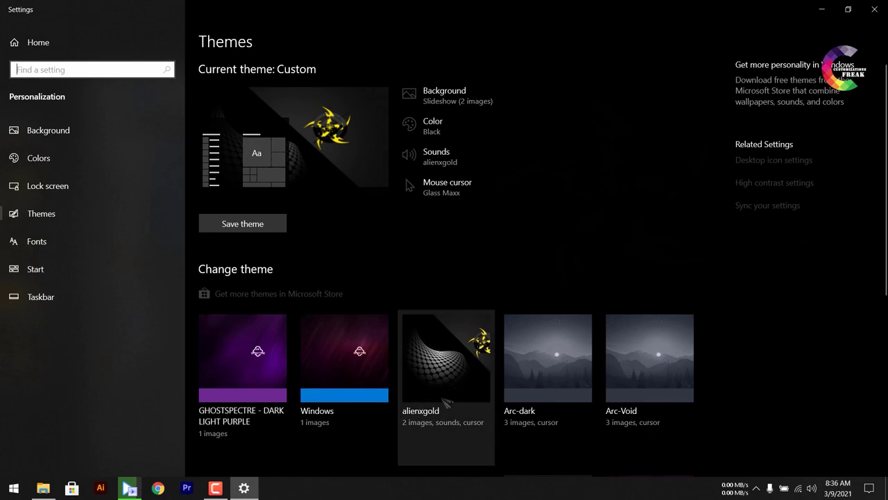
click(454, 373)
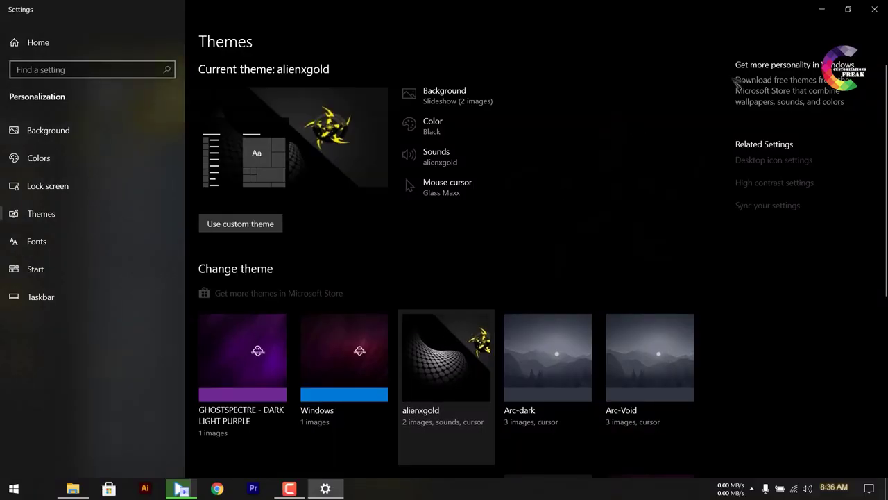
click(877, 11)
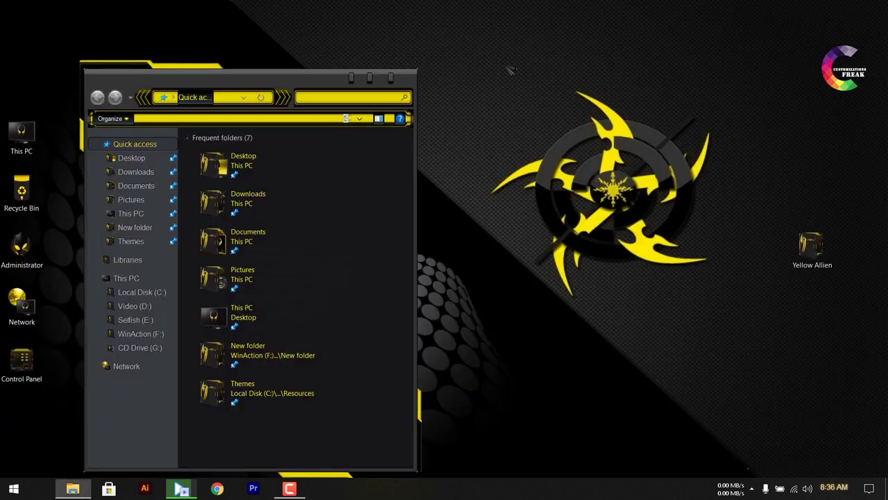
Dismiss the Quick access window and open the Night Diamond v3.0 - Topaz Yellow cursor folder inside the desktop's Yellow Allien folder.
drag(319, 96, 589, 67)
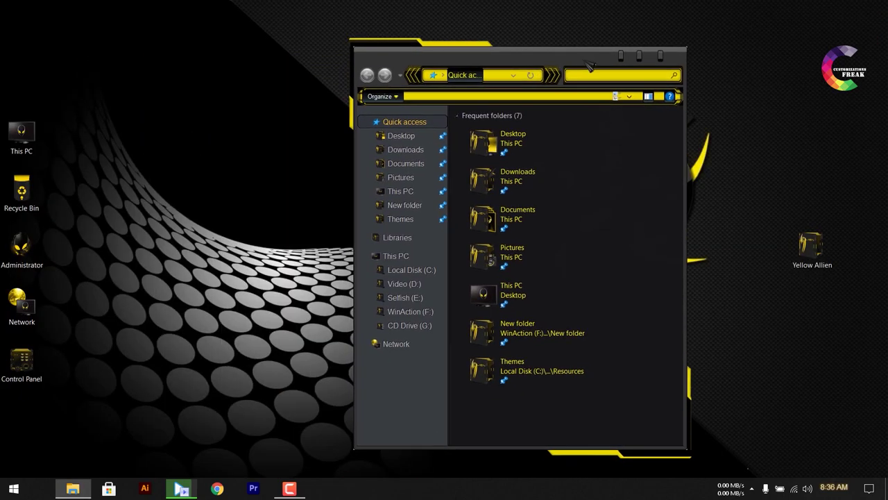
click(662, 61)
double_click(810, 244)
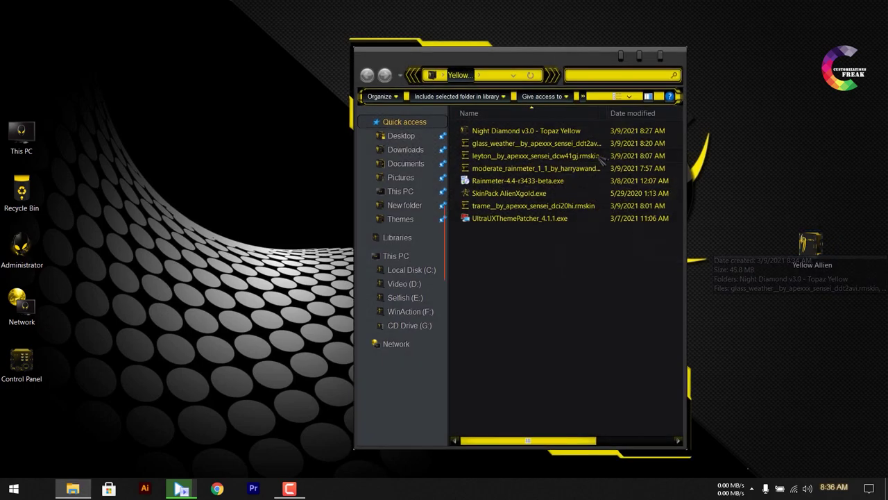
double_click(506, 131)
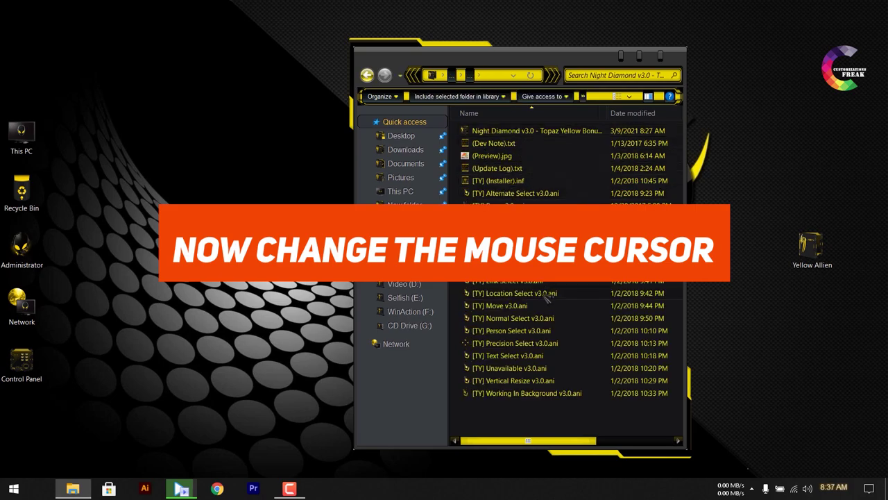
Install the cursor set from [TY] (Installer).inf and close the folder window.
right_click(493, 183)
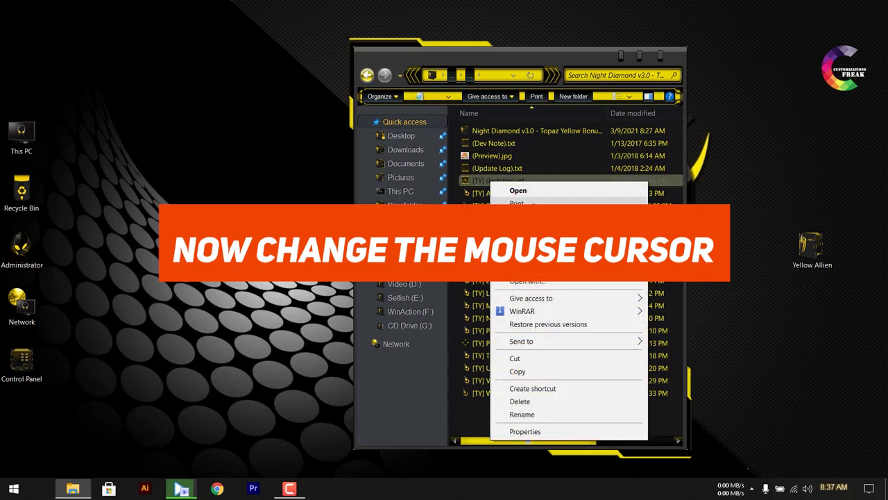
click(520, 217)
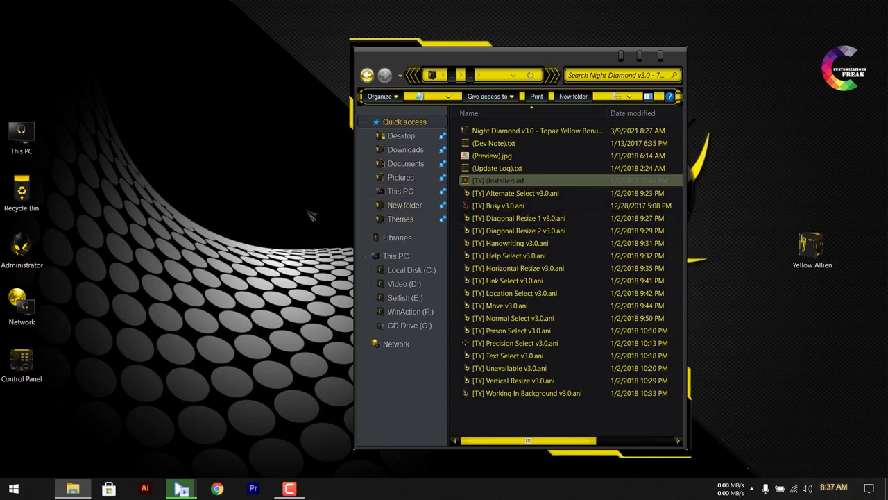
key(alt+F4)
Open the mouse cursor properties from the Themes page of the desktop personalization settings.
right_click(444, 188)
click(482, 336)
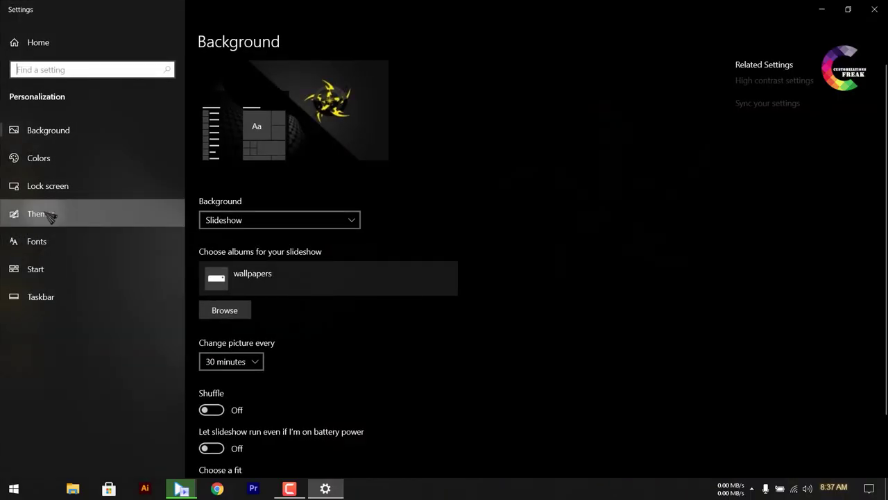
click(48, 213)
click(450, 187)
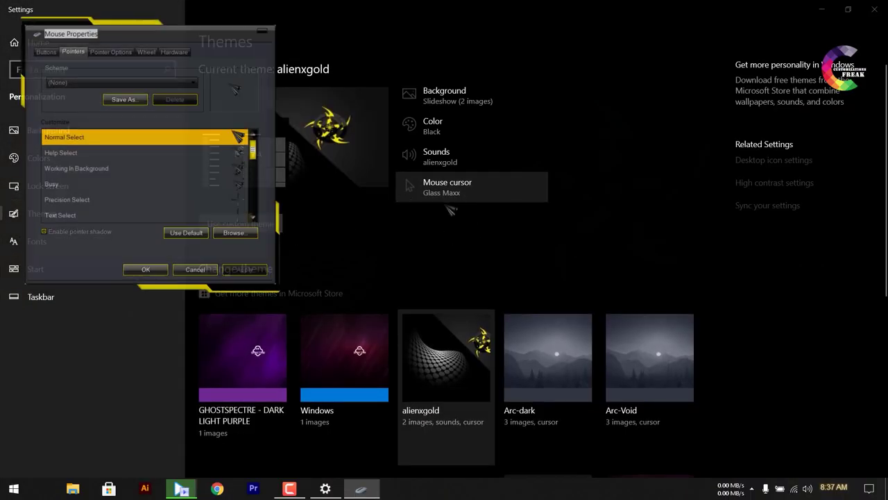
Apply the Night Diamond - Topaz Yellow v3.0 pointer scheme, replacing the existing scheme of that name, and close Settings.
click(152, 82)
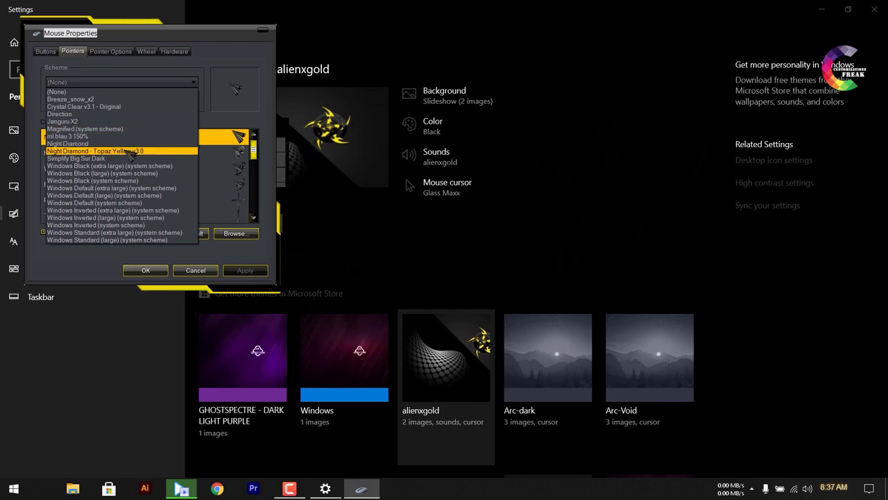
click(117, 151)
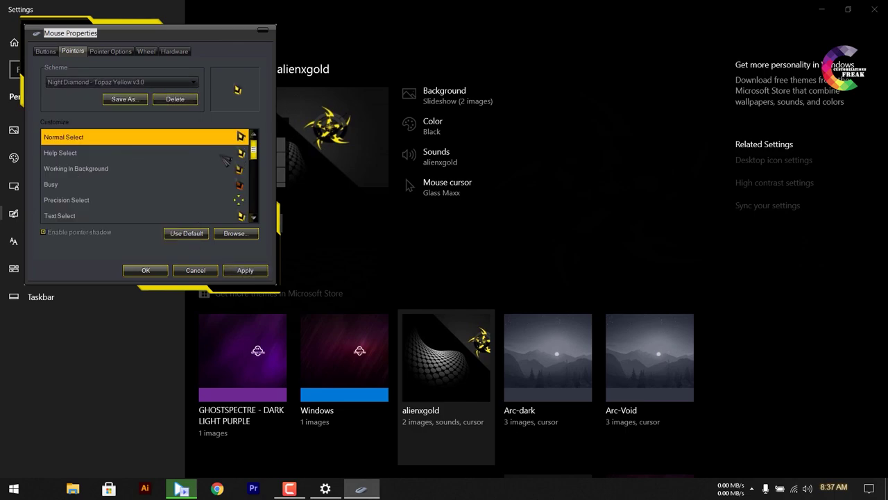
click(258, 272)
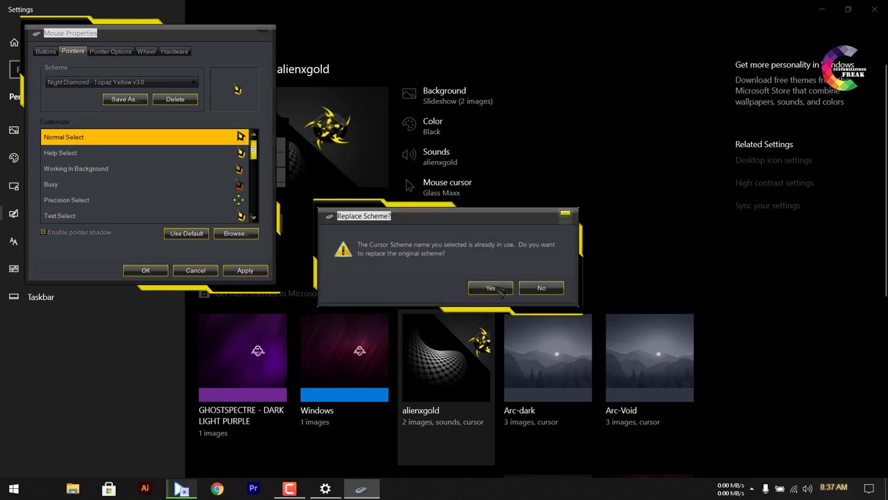
click(495, 289)
click(144, 271)
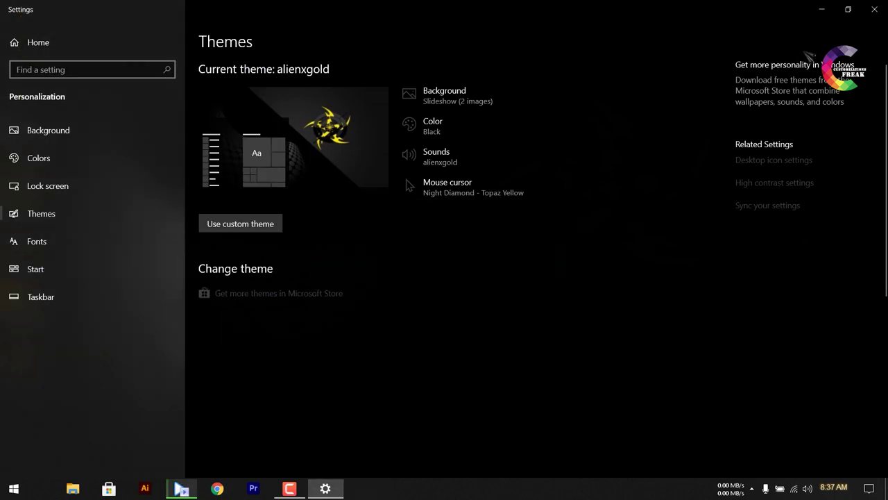
click(874, 9)
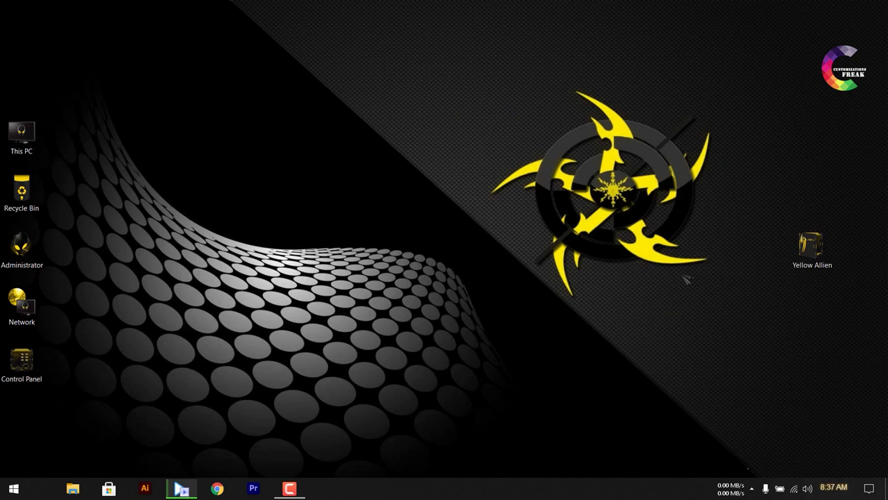
right_click(229, 131)
click(263, 164)
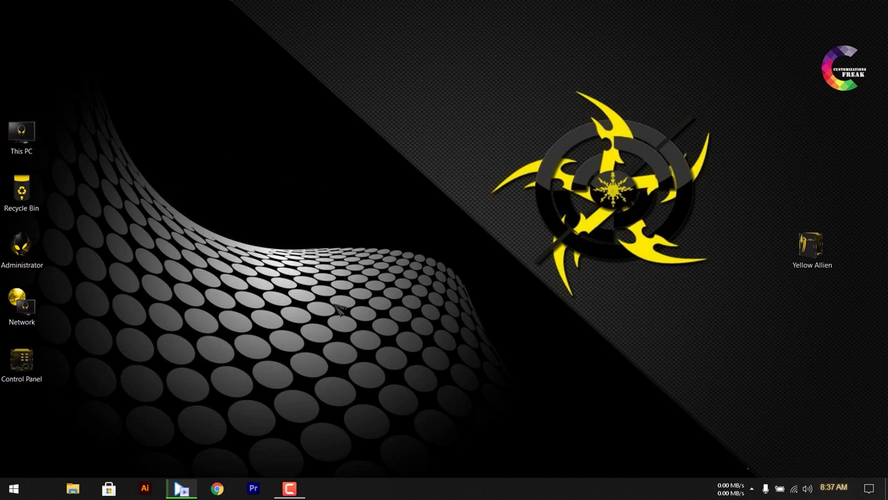
Turn on automatic hiding of the taskbar in desktop mode and close Settings.
right_click(453, 496)
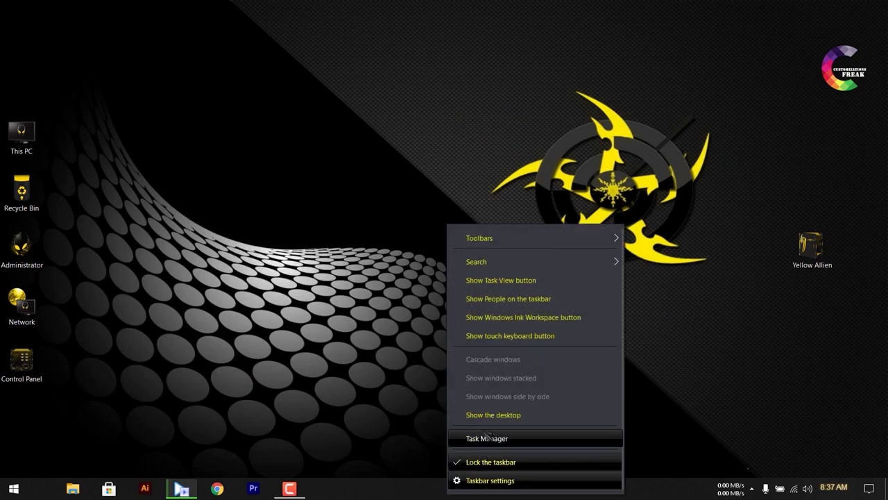
click(490, 481)
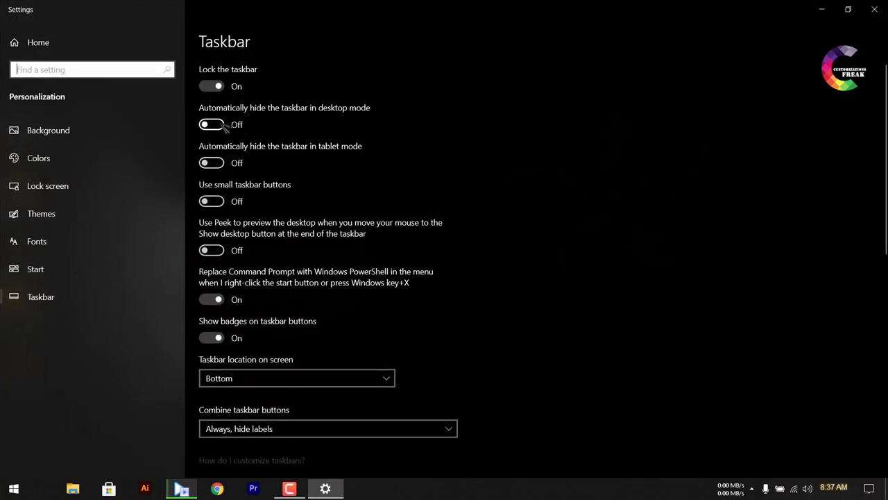
click(222, 126)
click(874, 9)
right_click(408, 214)
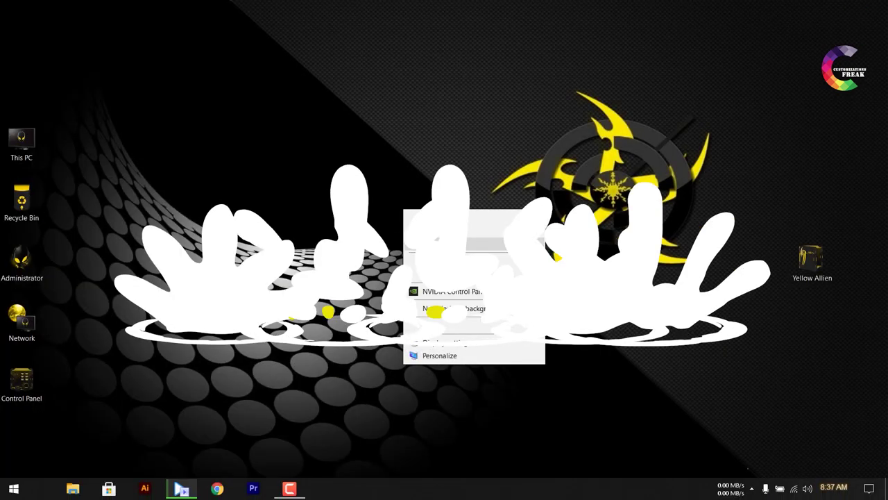
key(Escape)
Install Rainmeter as administrator from Rainmeter-4.4-r3433-beta.exe in the Yellow Allien folder with the standard installation, and minimize the folder window.
double_click(824, 263)
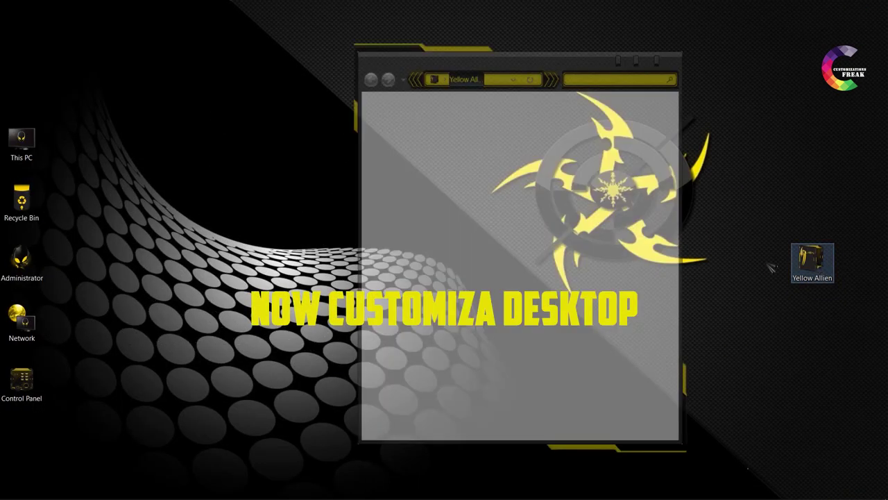
click(490, 183)
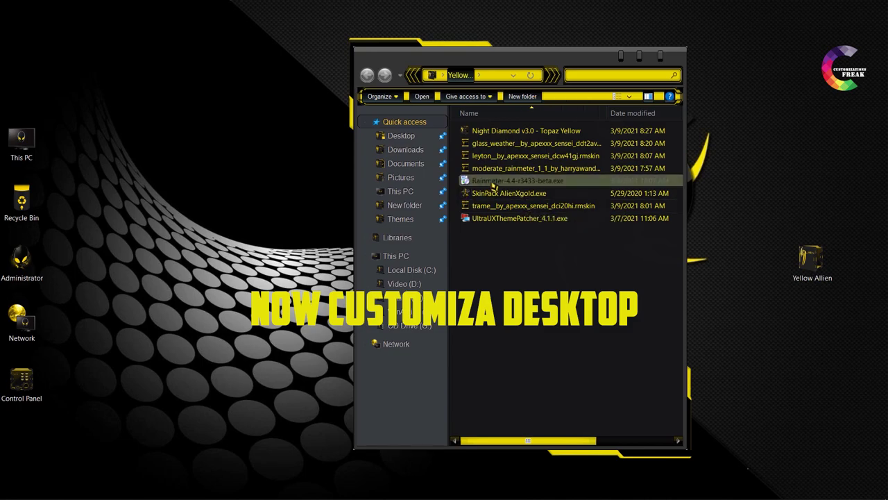
right_click(490, 179)
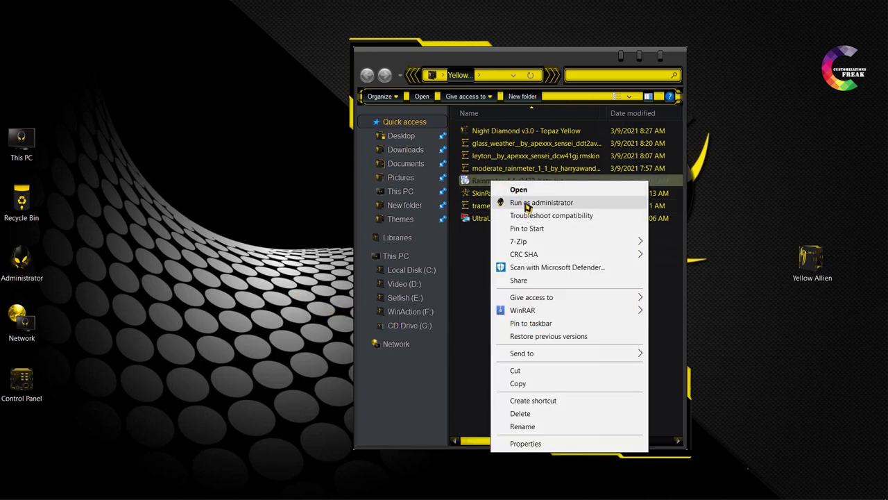
click(525, 201)
click(452, 281)
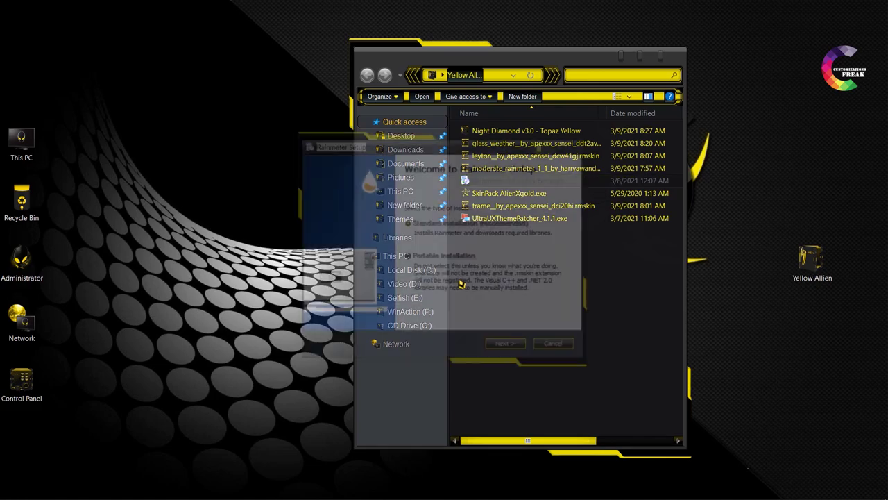
click(511, 351)
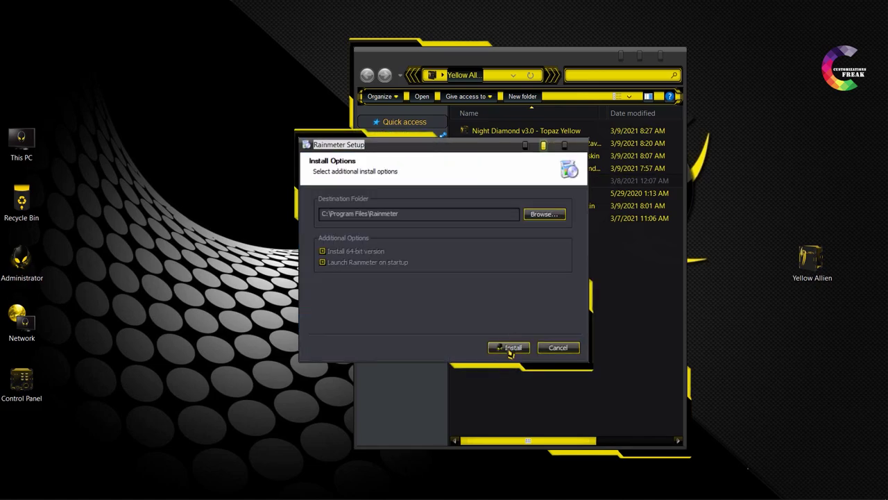
click(511, 348)
click(504, 349)
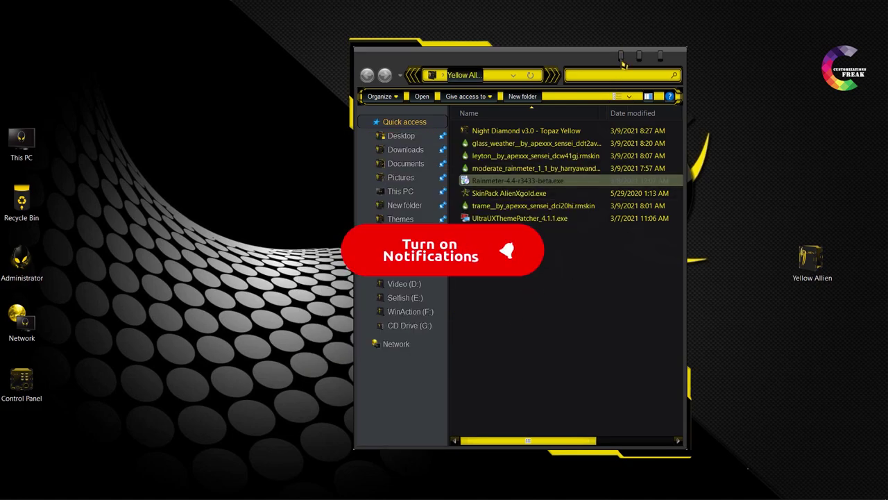
click(622, 62)
Unload the default illustro Welcome, Disk, System and Clock skins from the desktop and refresh it.
right_click(486, 263)
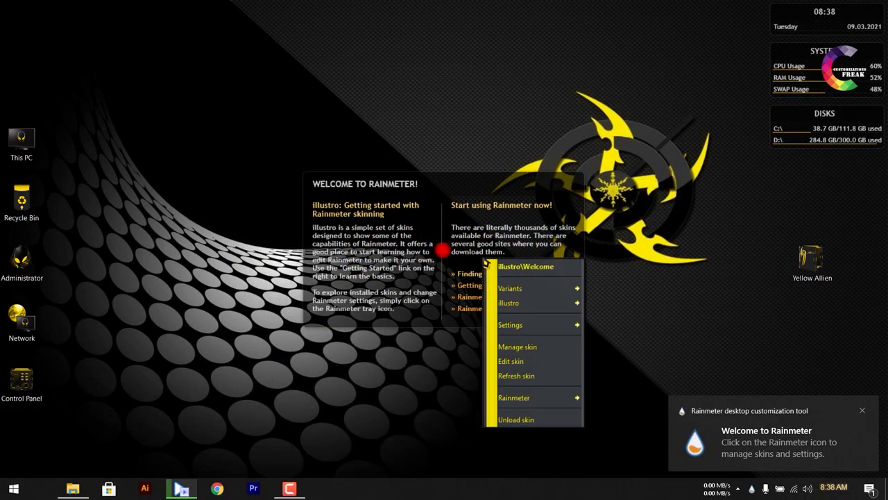
click(515, 419)
right_click(810, 142)
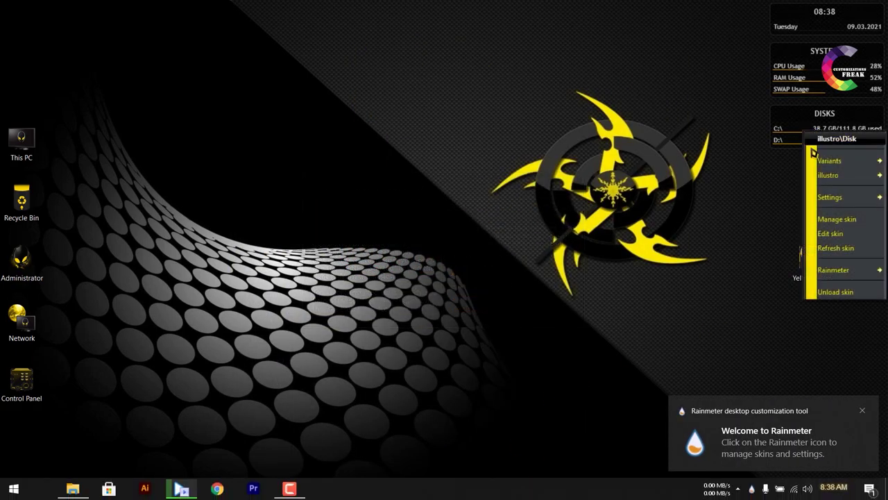
click(836, 291)
right_click(836, 70)
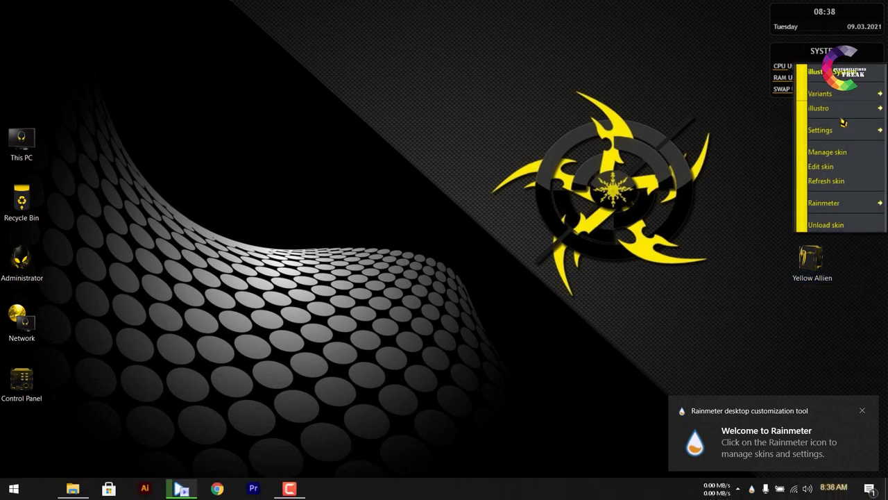
click(826, 224)
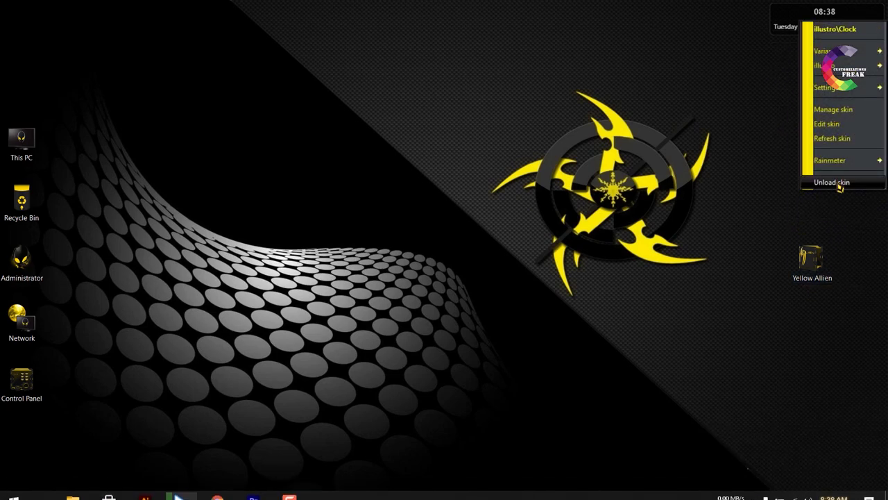
click(836, 182)
right_click(448, 229)
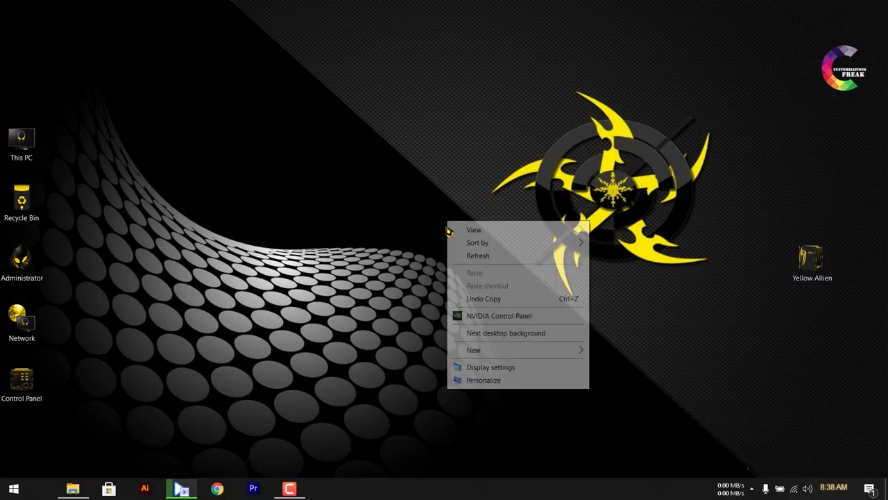
click(482, 256)
Install the Glass Weather Rainmeter skin from the glass_weather .rmskin package in the Yellow Allien folder.
double_click(812, 262)
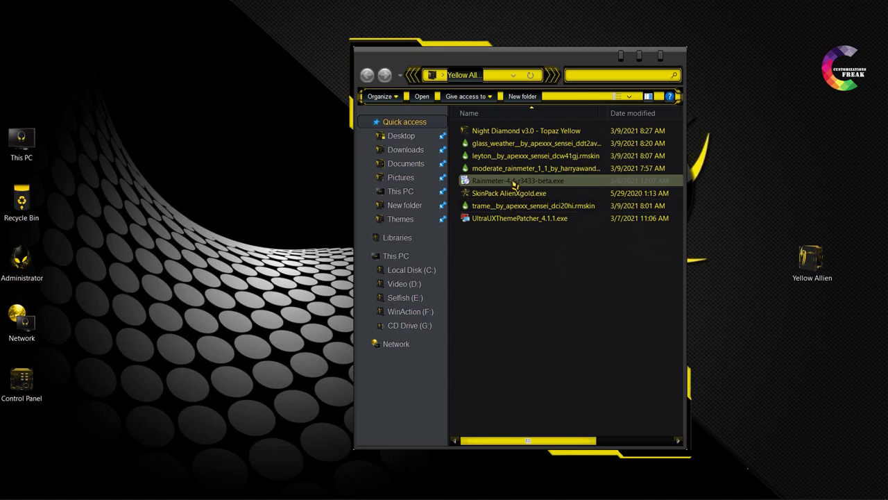
click(492, 146)
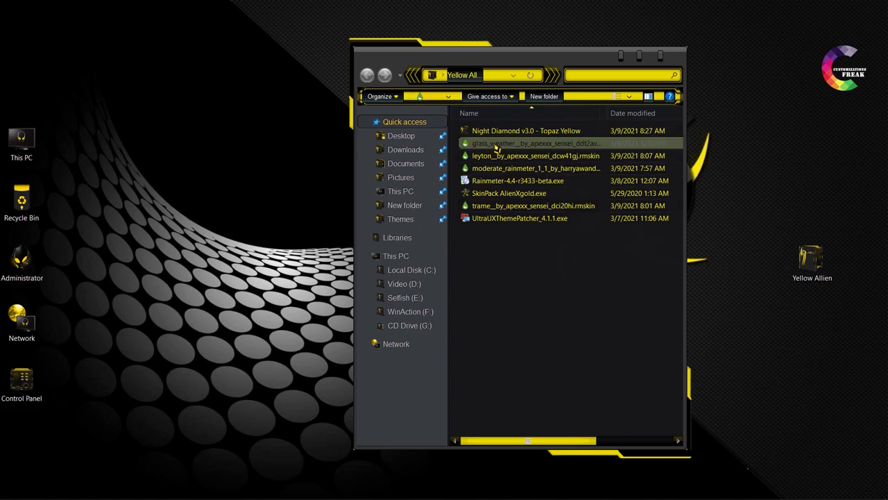
right_click(494, 143)
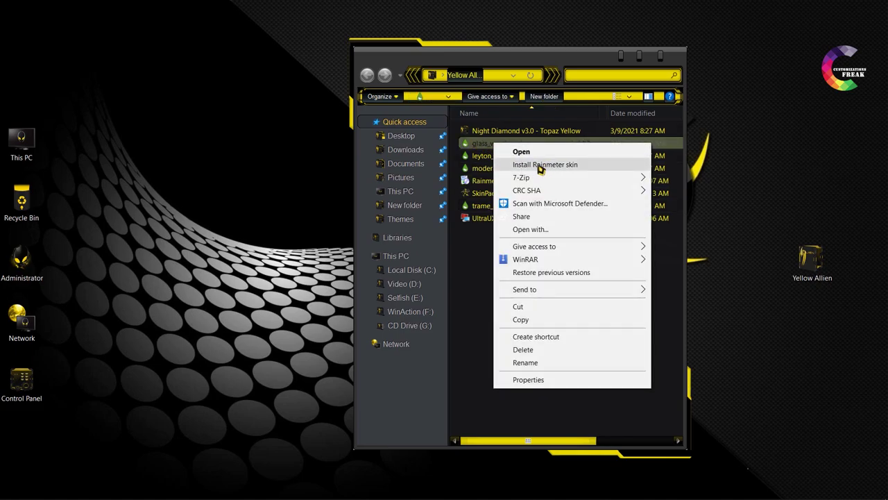
click(540, 165)
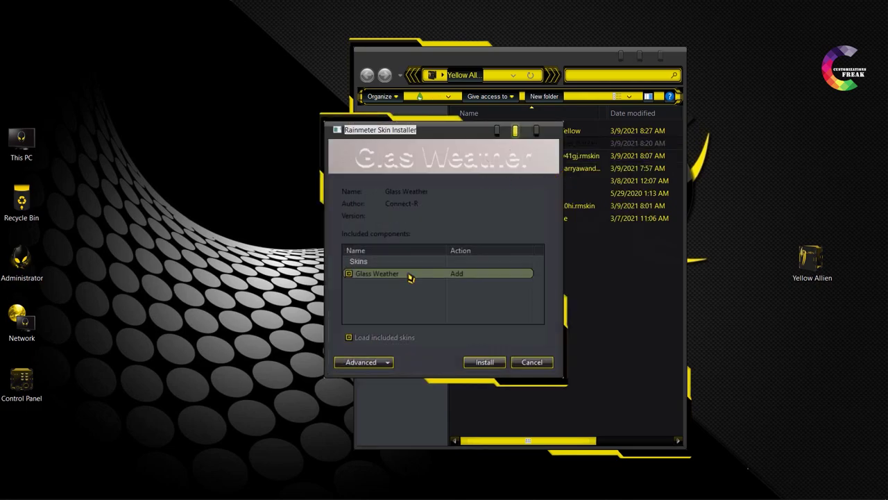
click(485, 362)
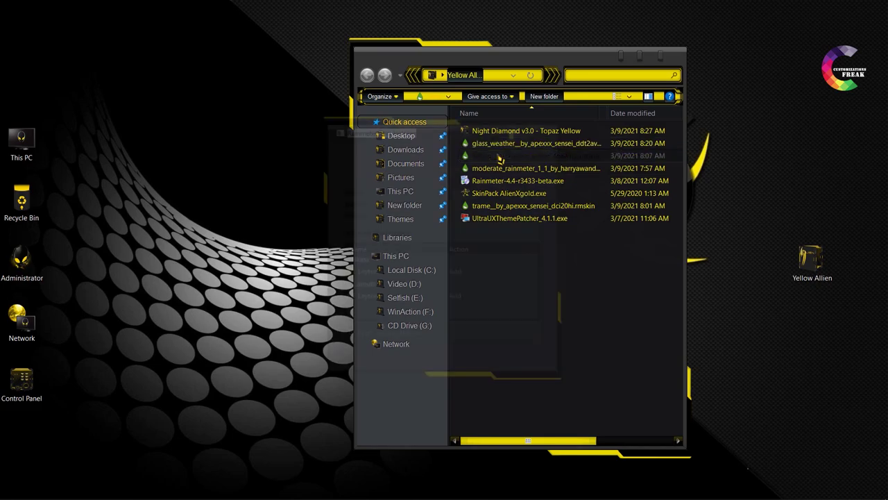
Install the Leyton and Moderate 1.1 Rainmeter skins from their packages in the same folder.
click(486, 368)
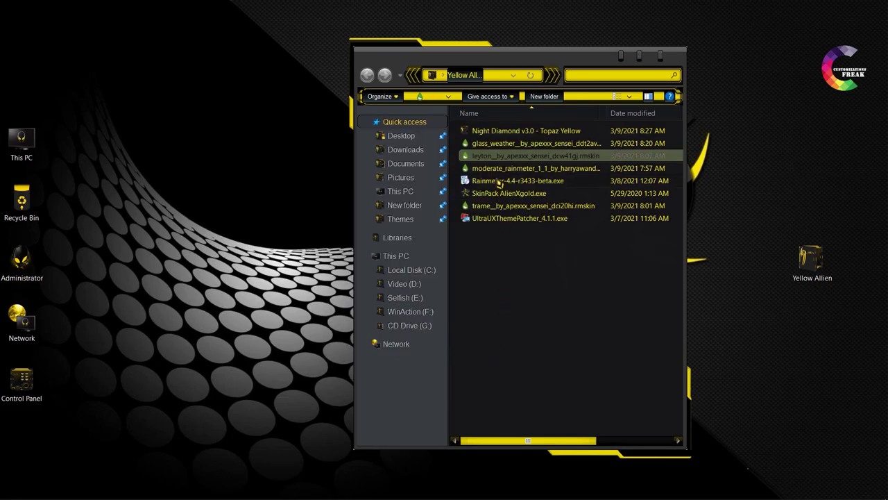
double_click(501, 169)
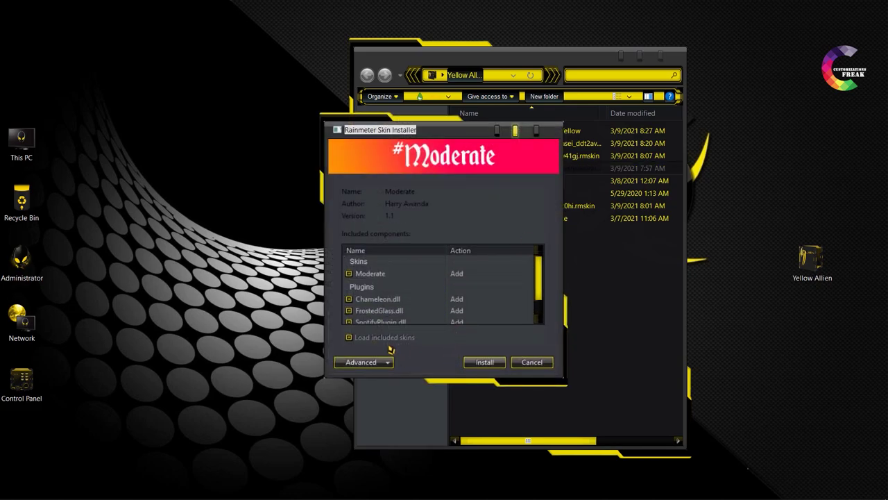
click(486, 363)
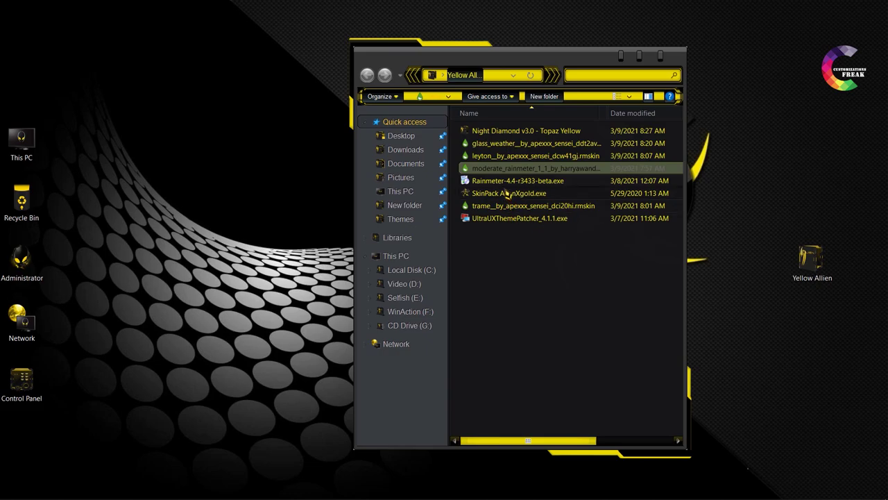
double_click(507, 194)
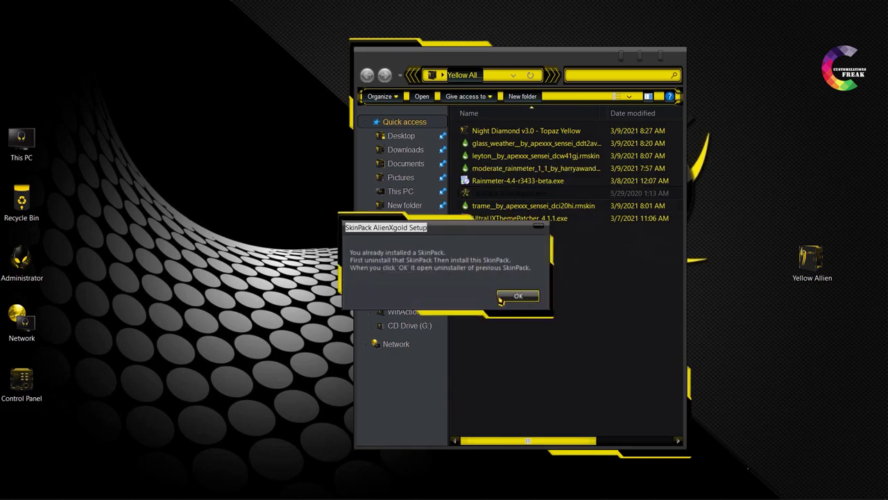
click(516, 297)
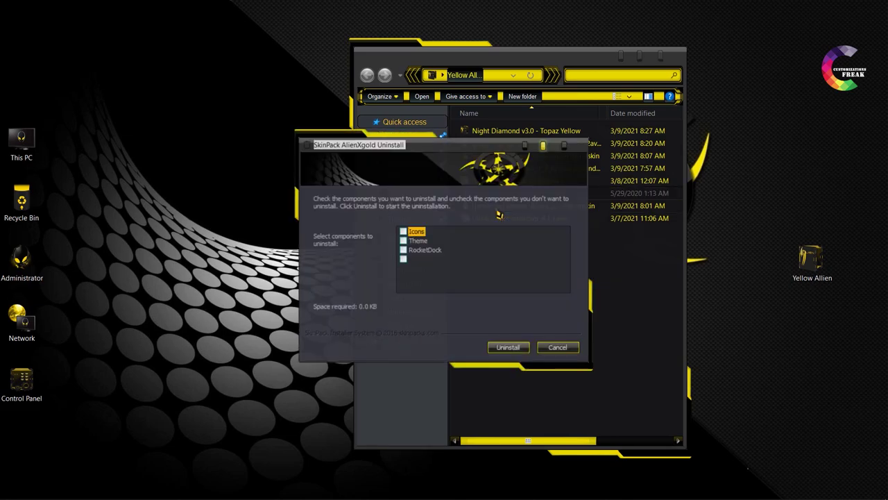
click(560, 351)
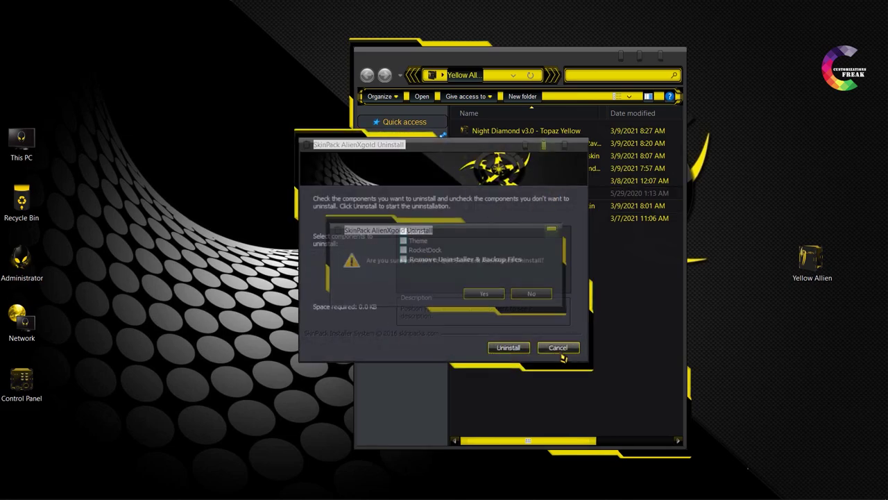
click(495, 297)
Install the Trame Rainmeter skin from trame__by_apexxx_sensei_dci20hi.rmskin and close the folder window.
click(500, 206)
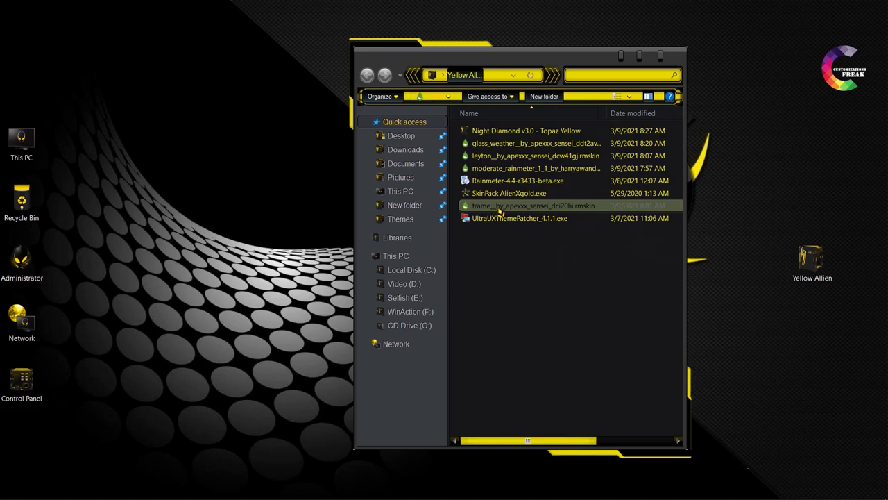
double_click(491, 207)
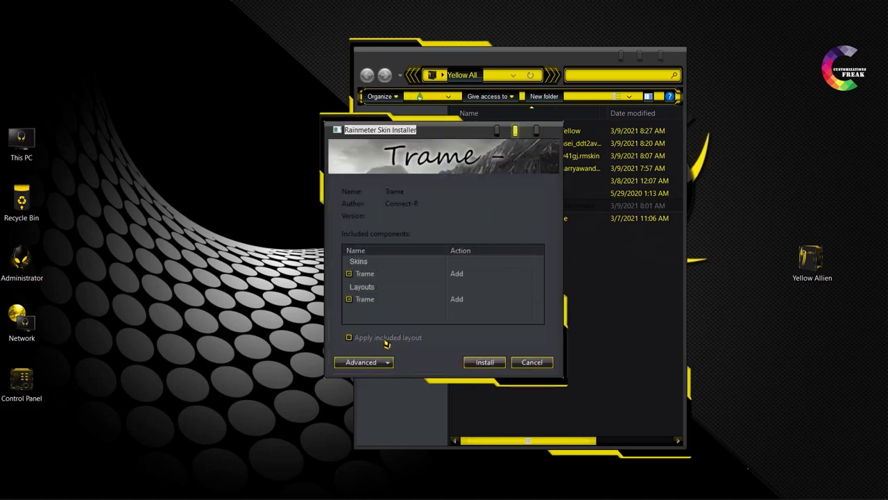
click(498, 366)
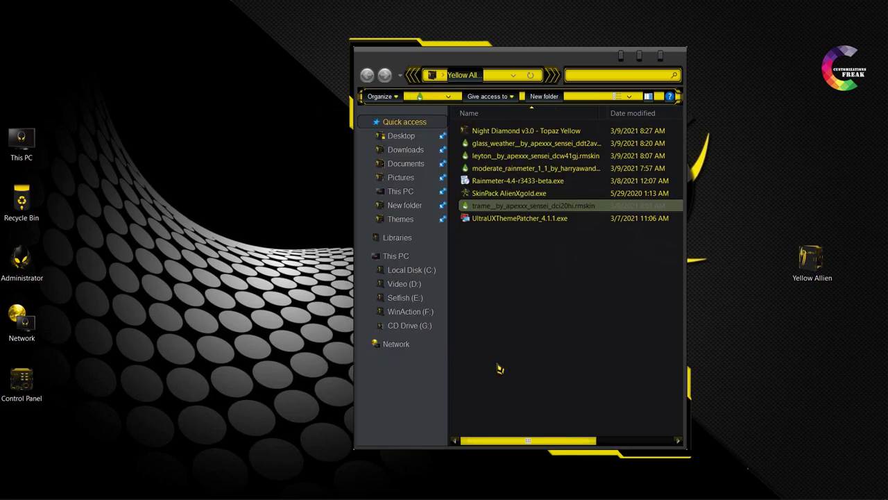
click(660, 57)
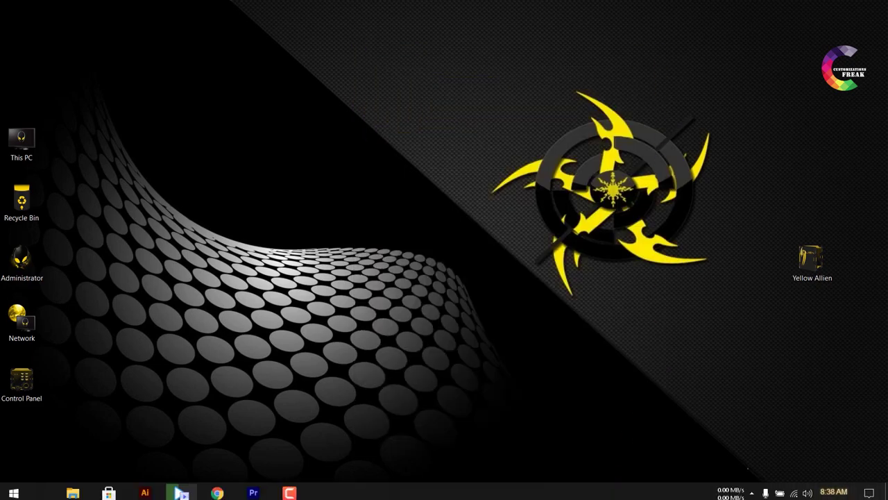
Load Glass Weather's Weather Forecast.ini skin through the Rainmeter manager and place the widget near the desktop's upper-left corner.
click(752, 489)
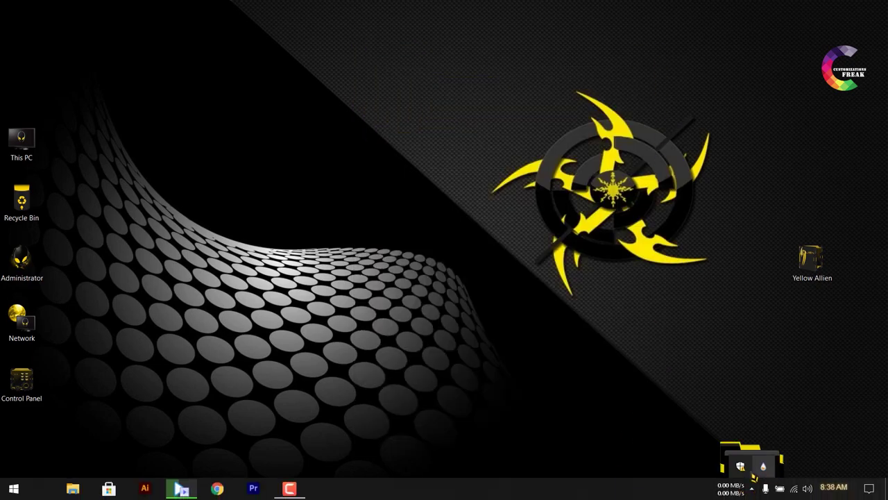
click(763, 468)
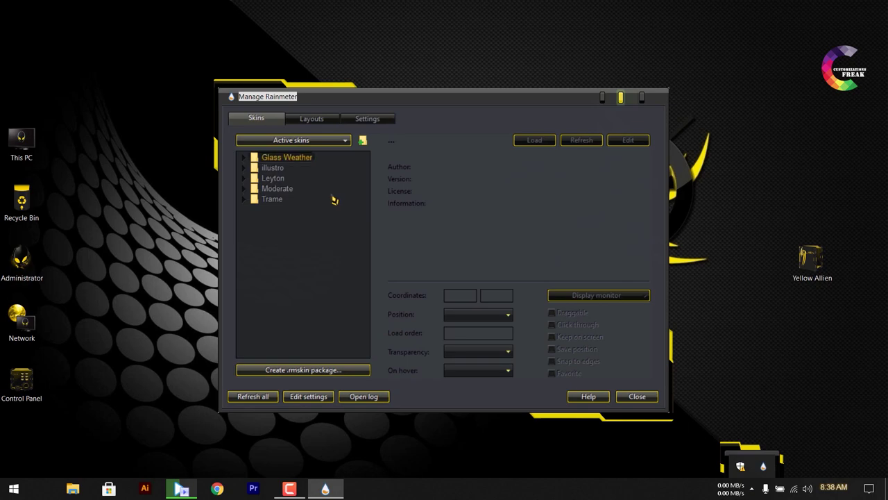
double_click(292, 161)
double_click(299, 168)
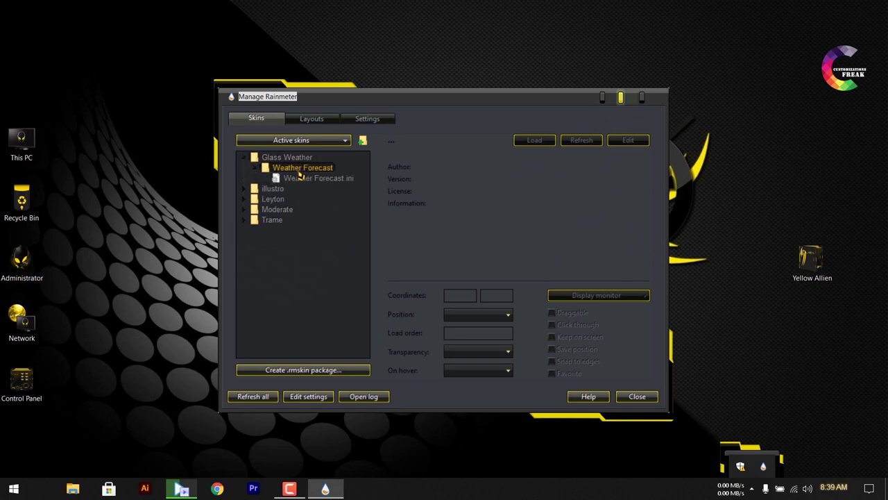
click(313, 178)
click(548, 141)
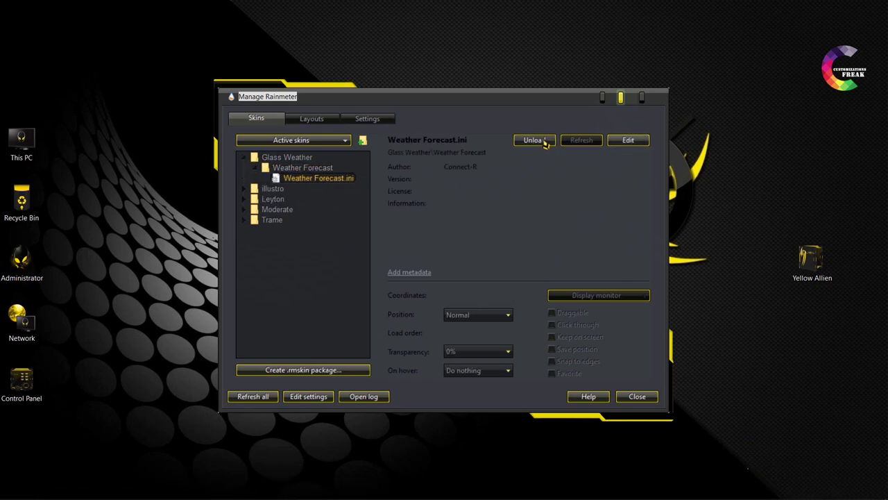
drag(96, 66, 155, 98)
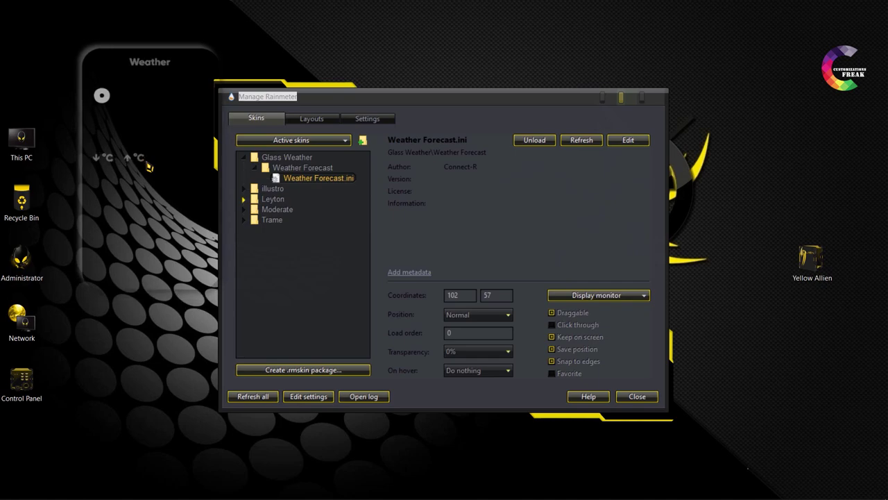
Load Leyton's Date.ini skin and place the date widget at the upper middle of the desktop.
click(273, 199)
double_click(276, 201)
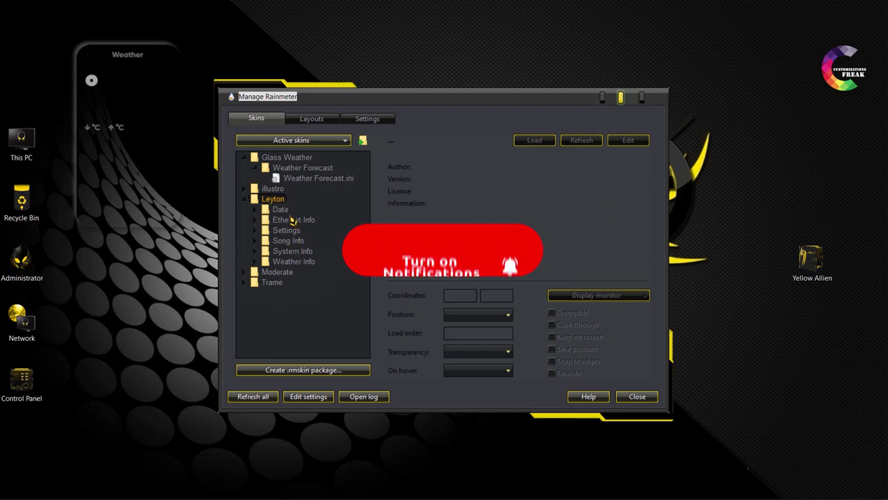
double_click(280, 208)
click(296, 220)
click(534, 139)
drag(226, 115, 517, 115)
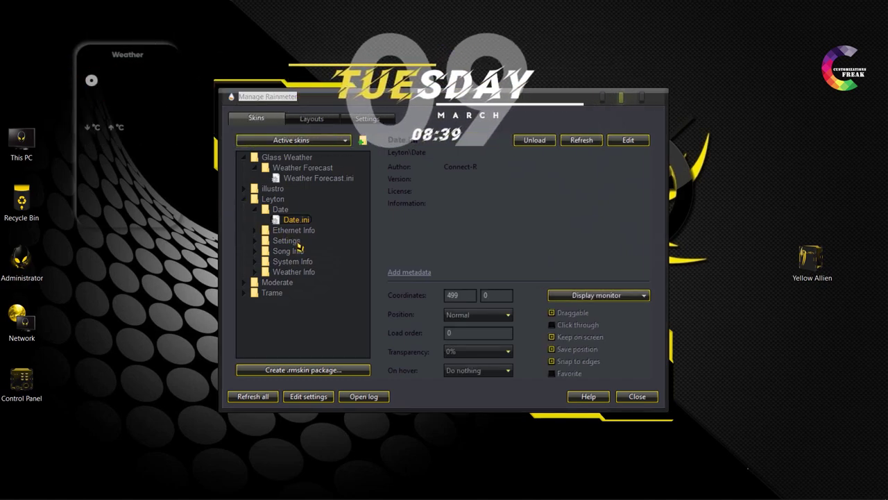
Load Moderate's Home.ini skin from the Rainmeter skin list to add its dock bar to the desktop.
click(284, 283)
double_click(284, 283)
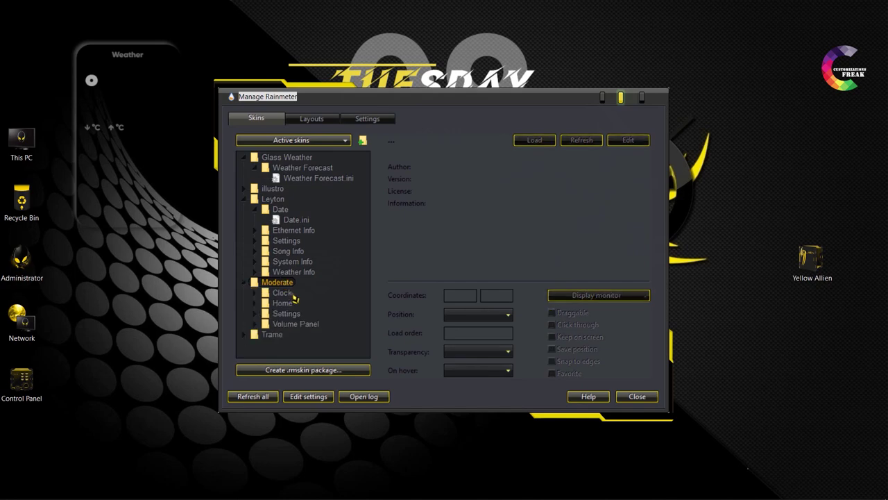
double_click(283, 293)
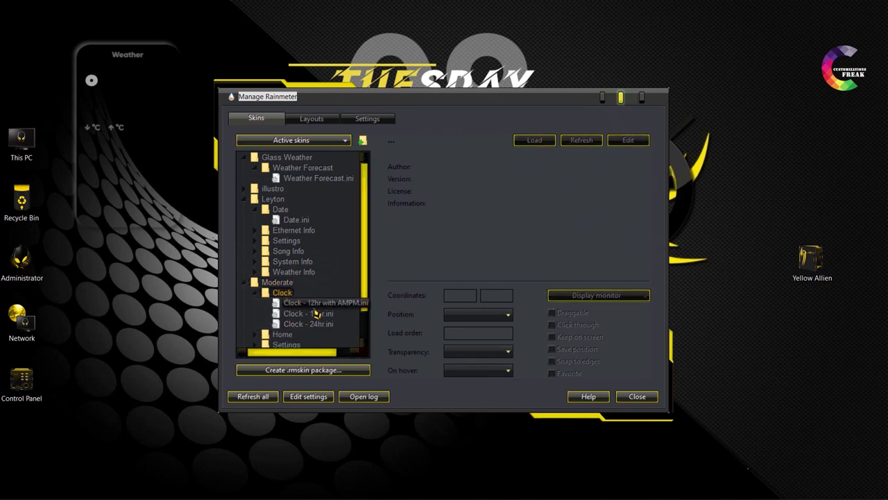
scroll(284, 345, down, 1)
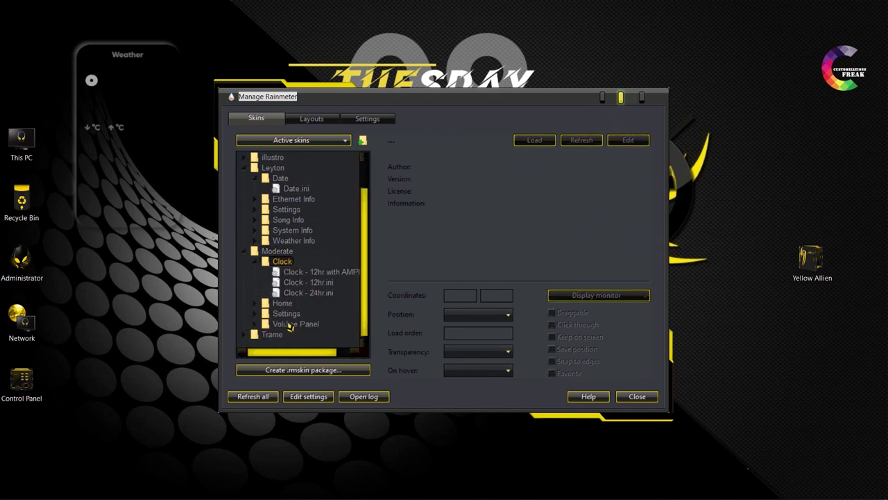
double_click(289, 314)
double_click(285, 305)
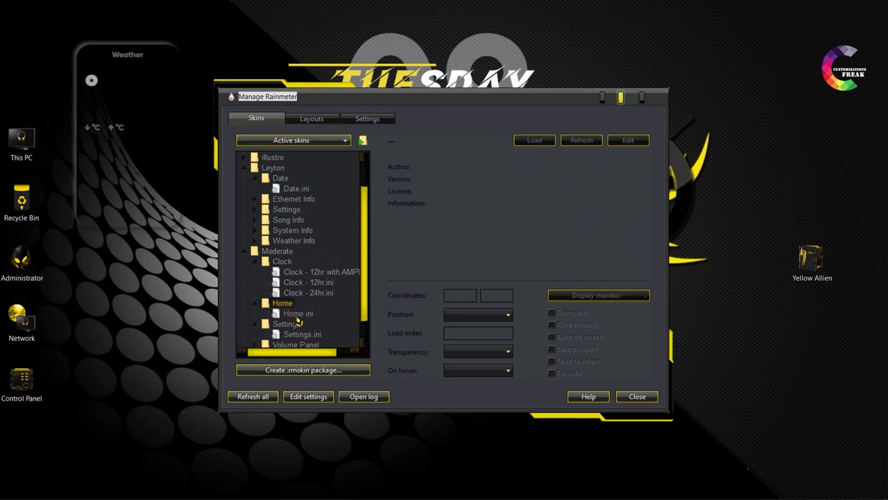
click(298, 314)
click(534, 141)
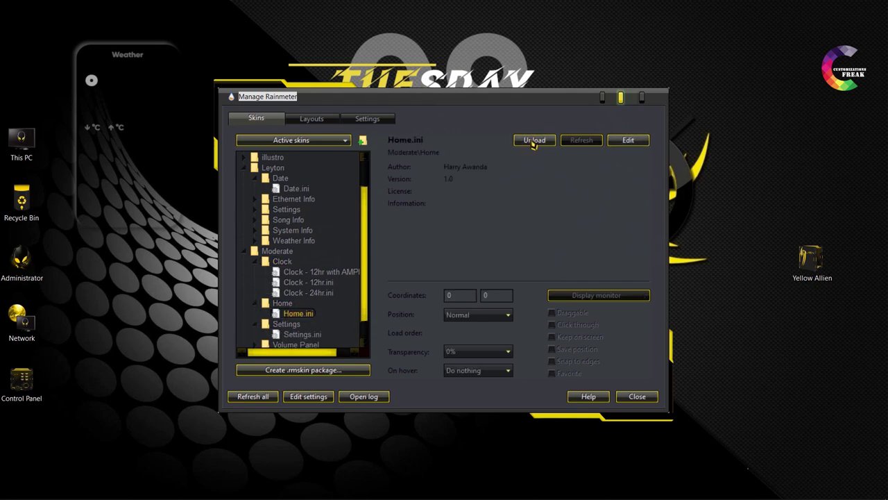
drag(602, 206, 605, 465)
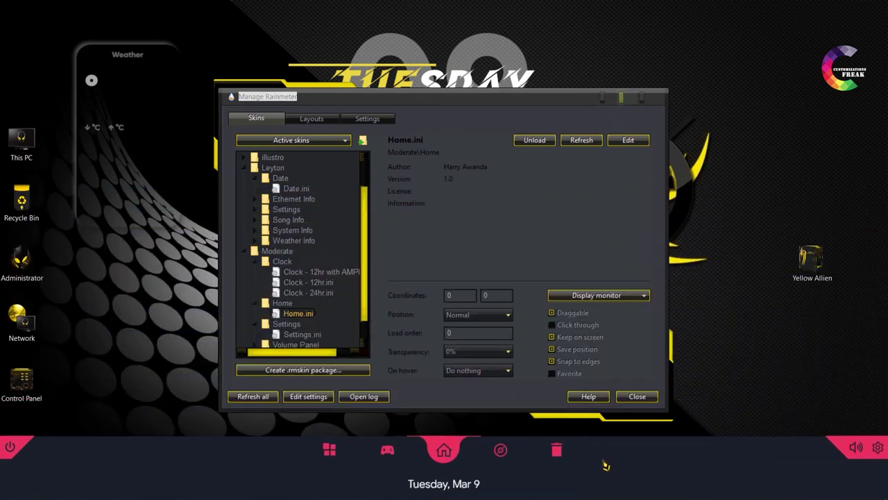
Set the Moderate skin's theme color to yellow in its own settings and close them.
click(876, 449)
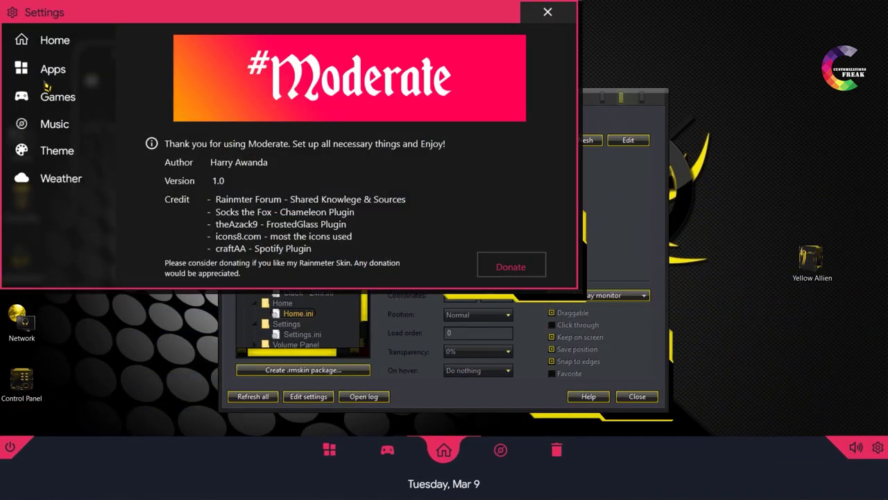
click(61, 157)
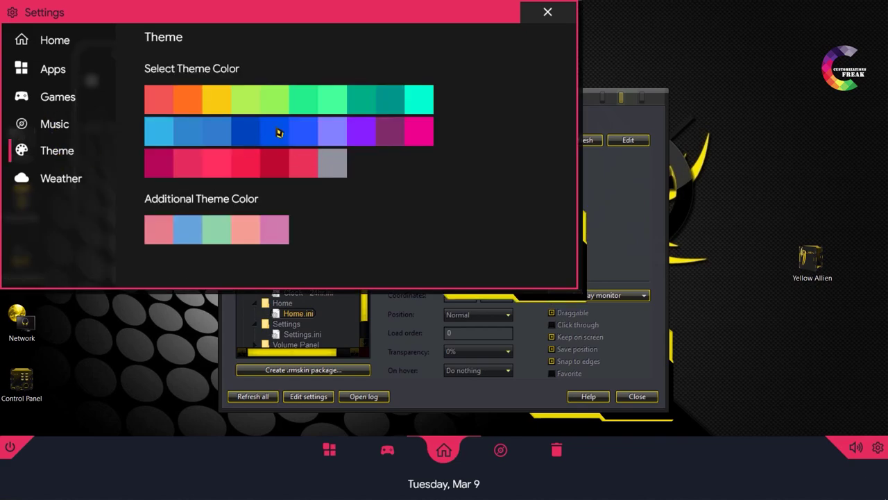
click(221, 104)
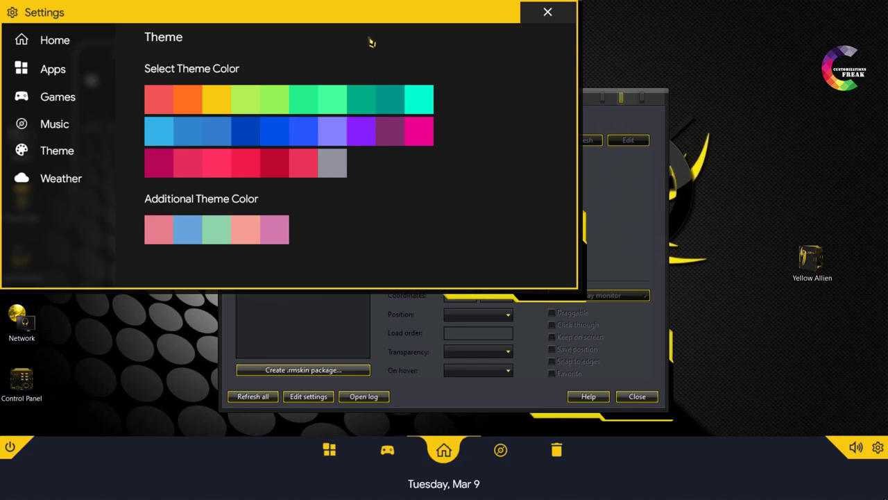
click(551, 15)
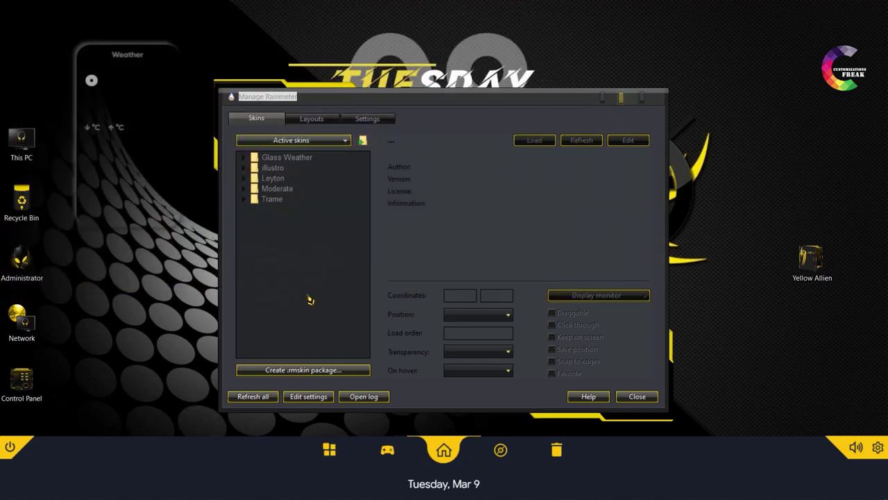
Load Trame's Visualizer v.1.ini skin, then replace it with Visualizer v.2.ini.
double_click(281, 201)
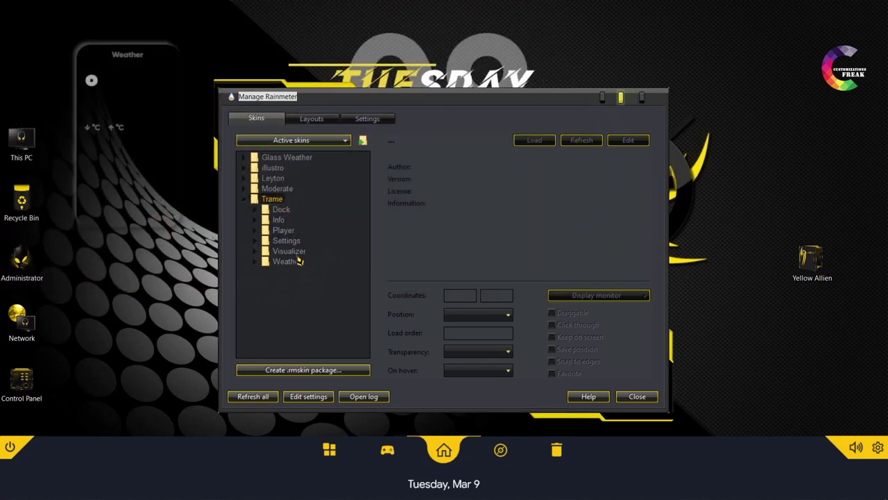
double_click(295, 253)
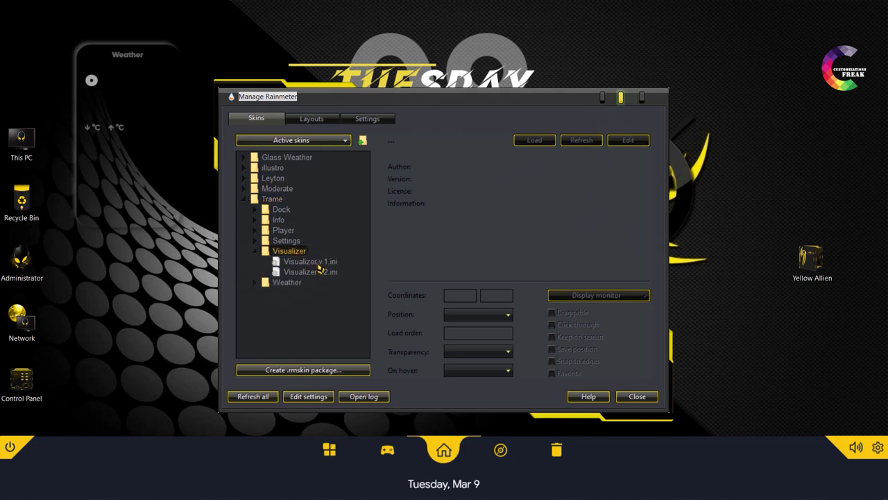
click(312, 262)
click(534, 140)
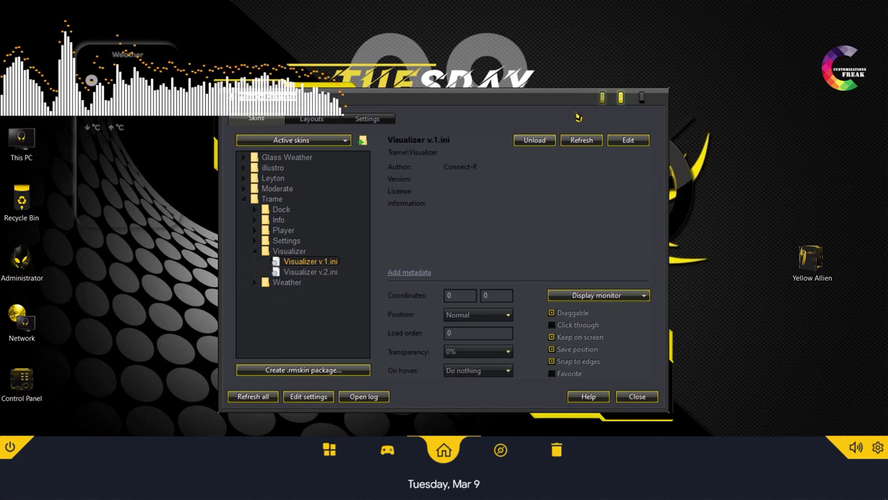
click(311, 271)
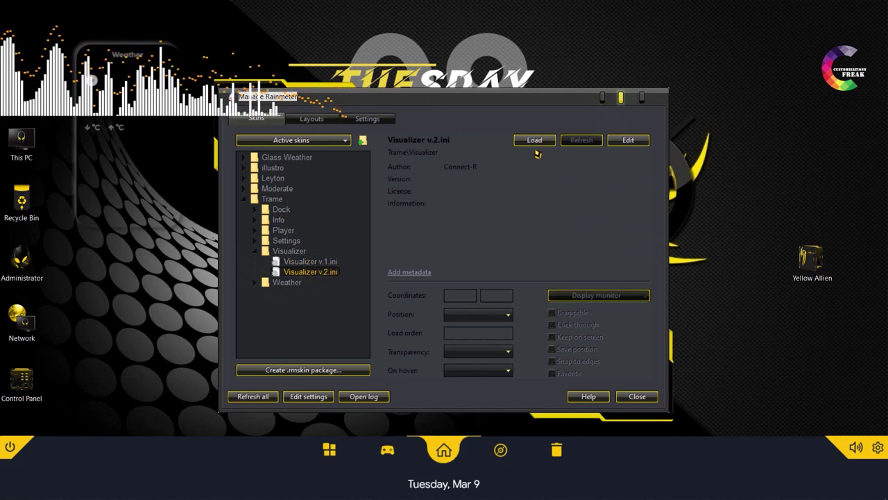
click(534, 140)
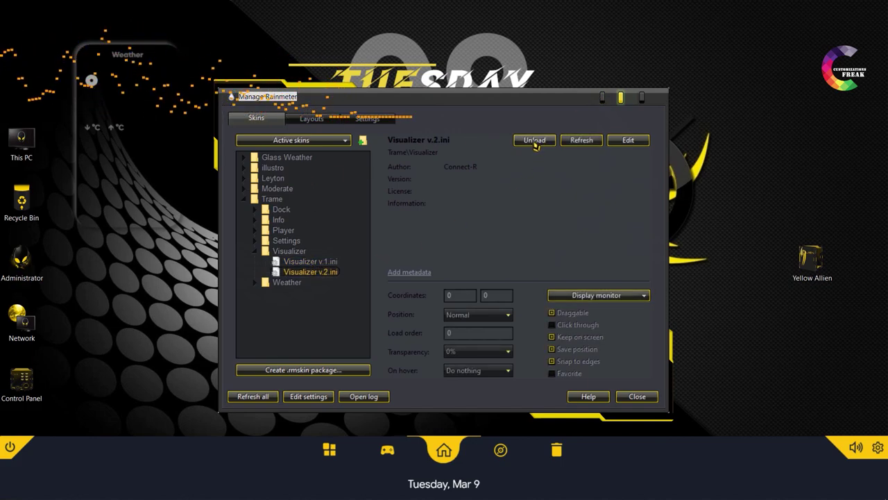
Close the Rainmeter manager and move the visualizer just above the dock bar and the weather widget to the desktop's upper-right corner.
click(643, 99)
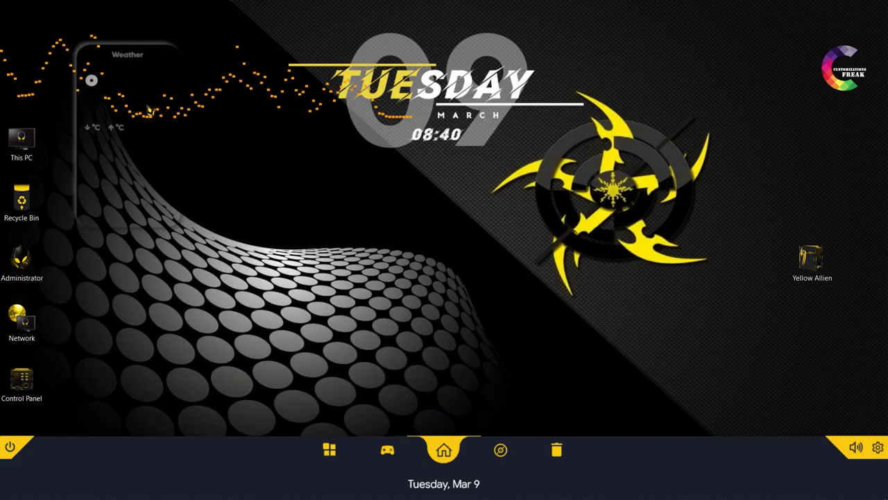
drag(258, 151, 396, 422)
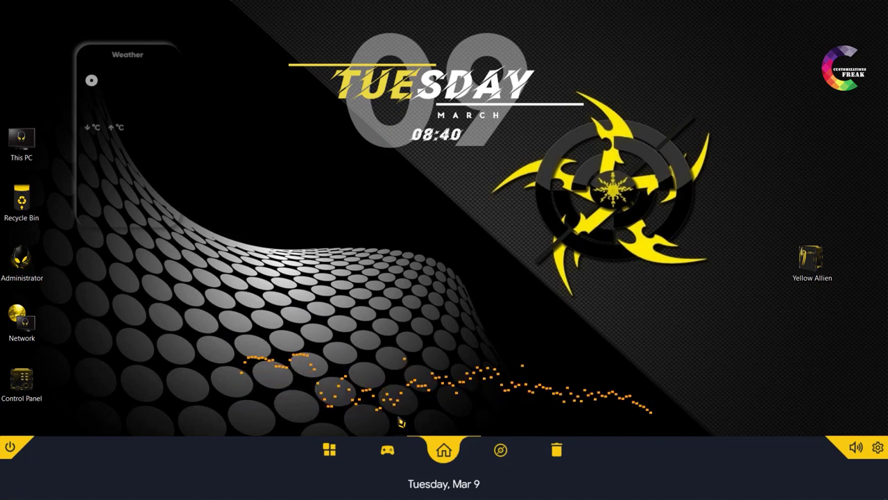
drag(161, 85, 848, 27)
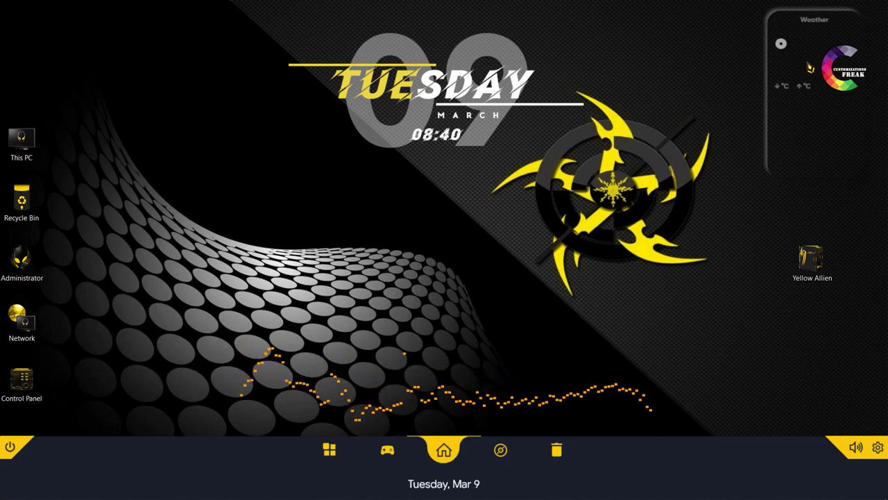
Inspect the weather widget's Weather Forecast.ini file from its skin folder, closing the file and folder without editing.
right_click(807, 62)
click(798, 70)
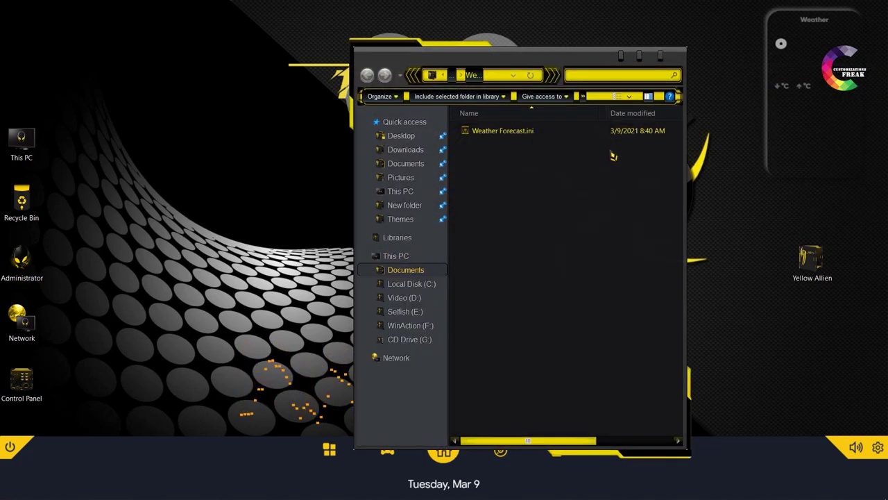
double_click(545, 133)
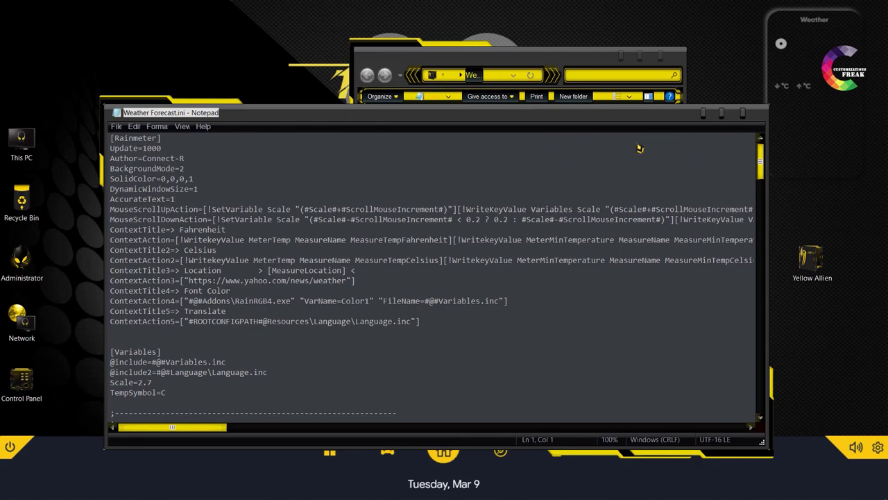
click(742, 113)
click(659, 55)
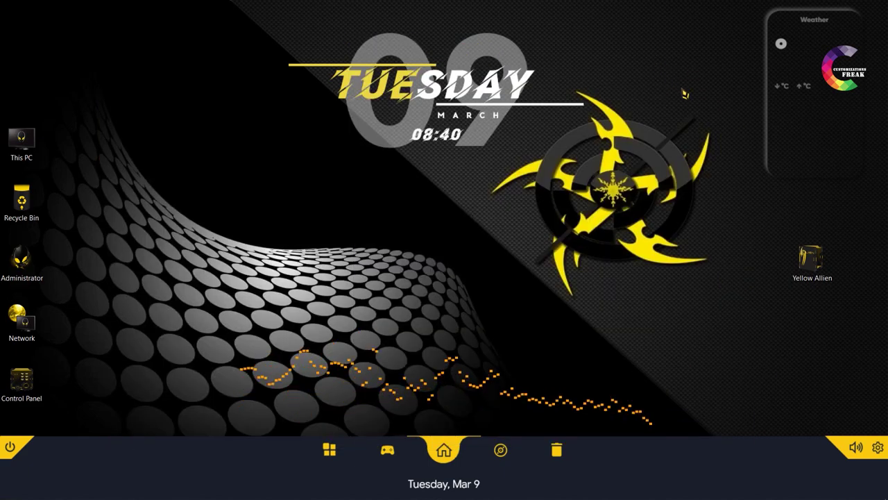
Delete the Yellow Allien folder from the desktop and shift the date widget slightly to the left.
click(810, 258)
key(Delete)
drag(464, 134, 422, 135)
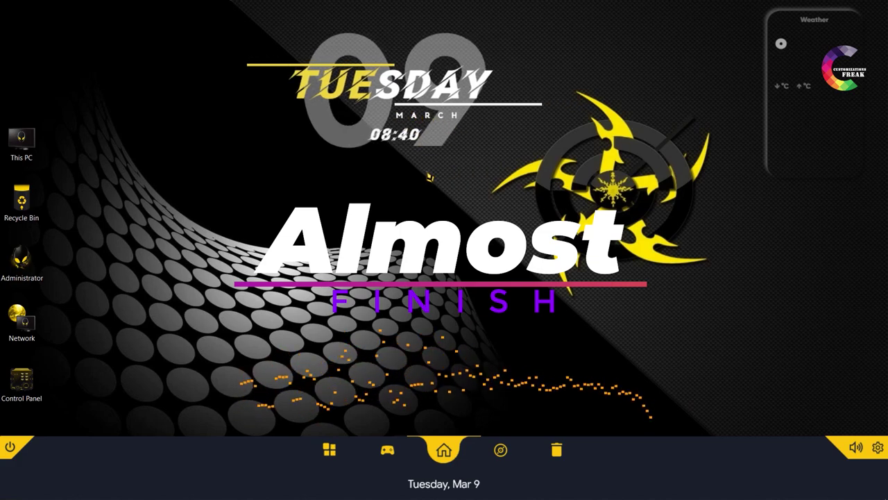
right_click(186, 167)
click(207, 198)
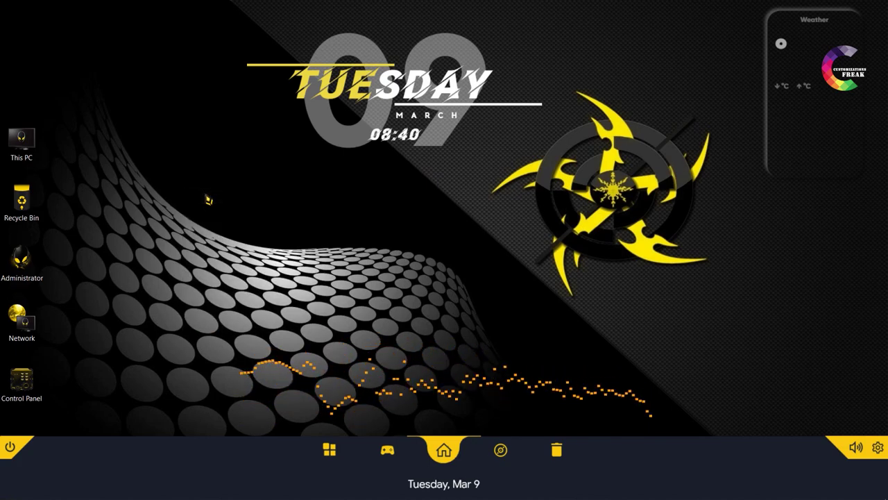
Open the Location option from the Weather Forecast widget's custom skin actions.
right_click(817, 38)
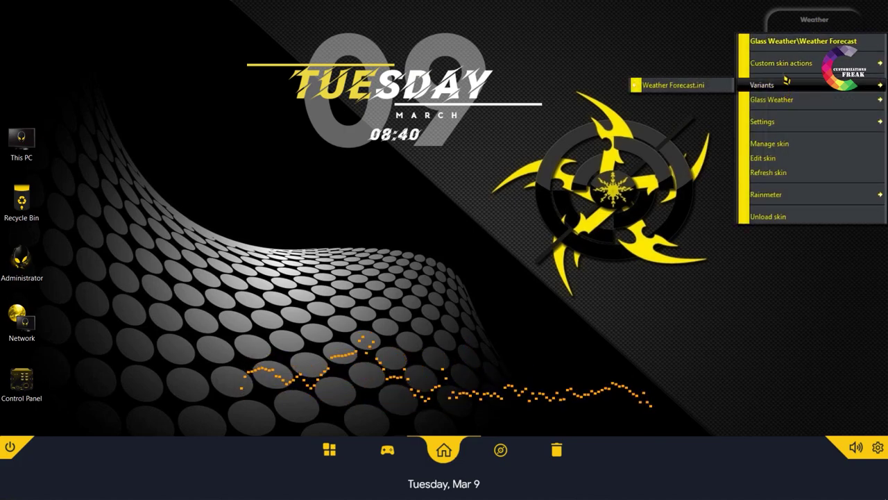
mouse_move(793, 67)
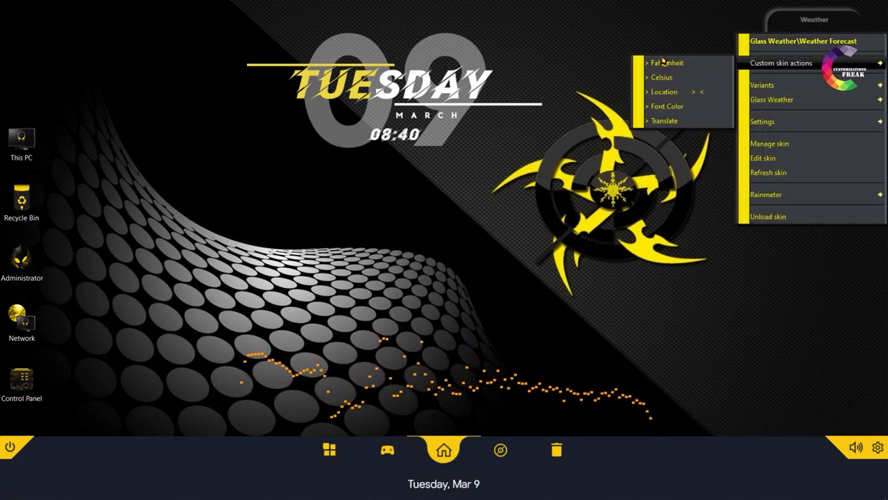
click(684, 95)
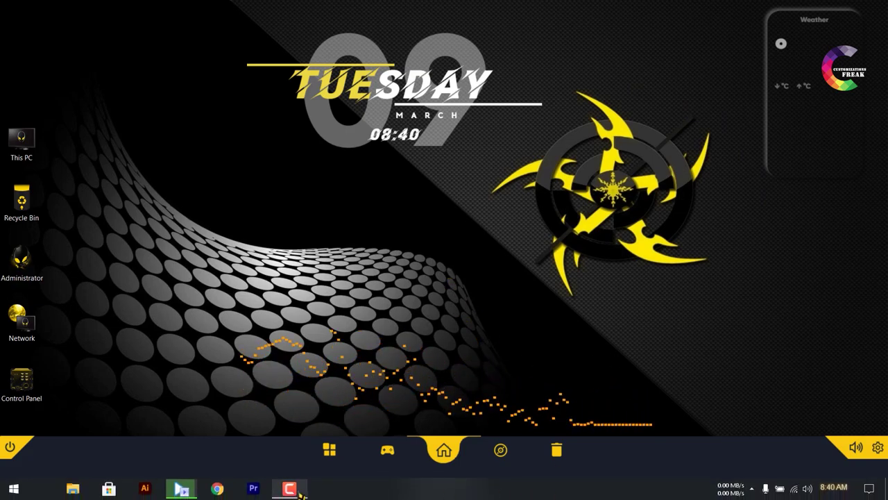
Open This PC to view the themed drives and Quick access folders, and close the window.
mouse_move(300, 491)
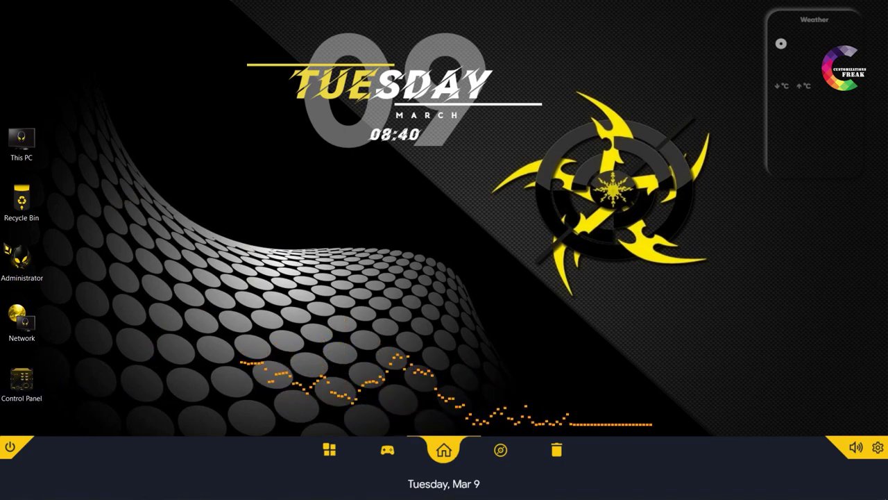
double_click(19, 149)
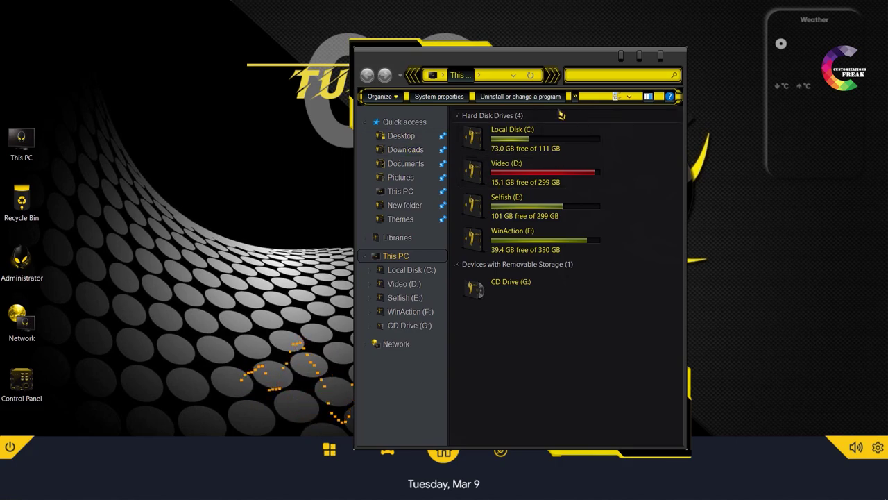
click(401, 122)
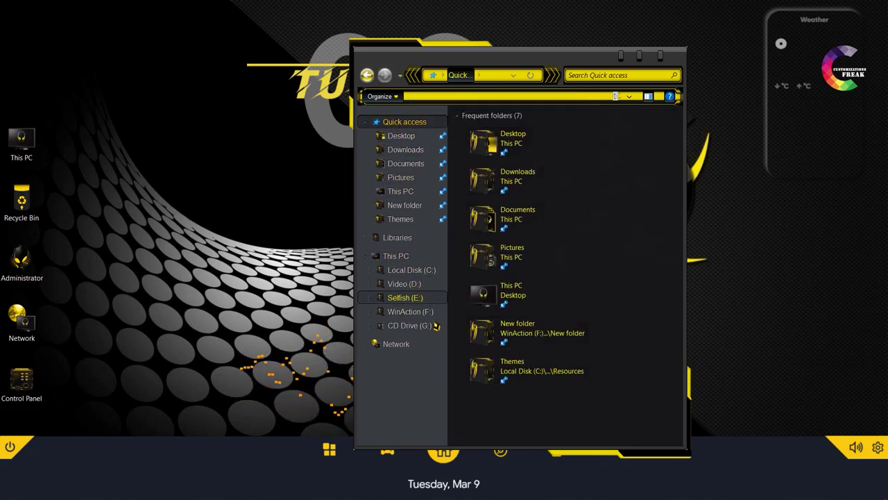
click(660, 58)
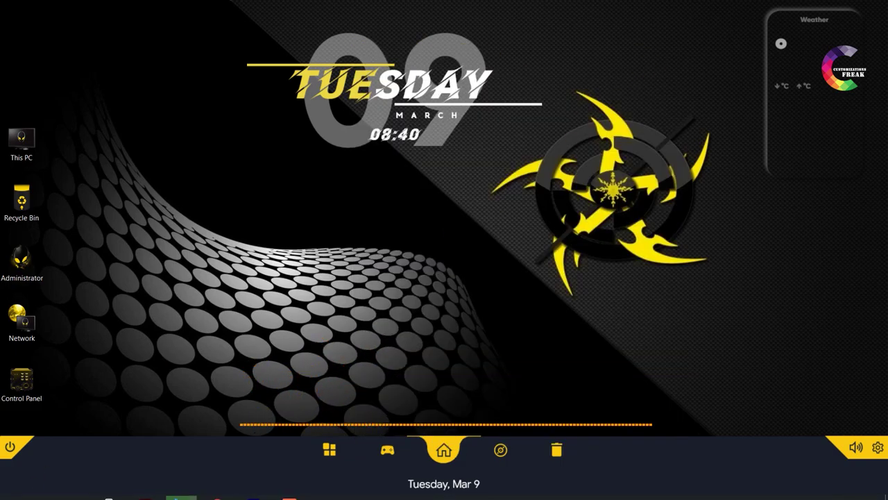
click(21, 382)
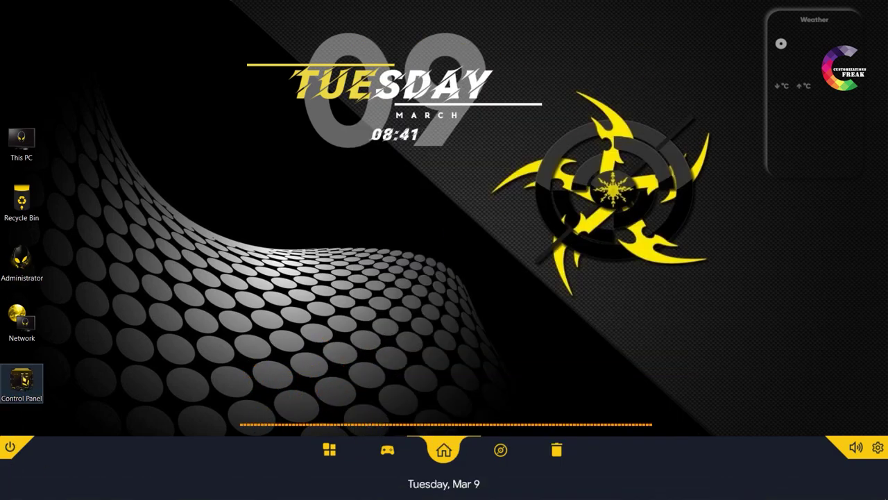
drag(662, 221, 294, 233)
click(468, 219)
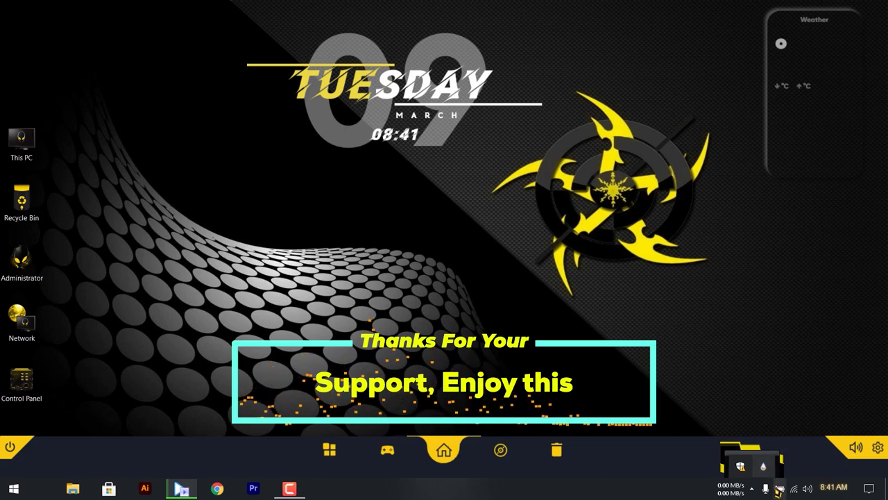
Open the notification center to view its themed appearance and close it again.
click(865, 492)
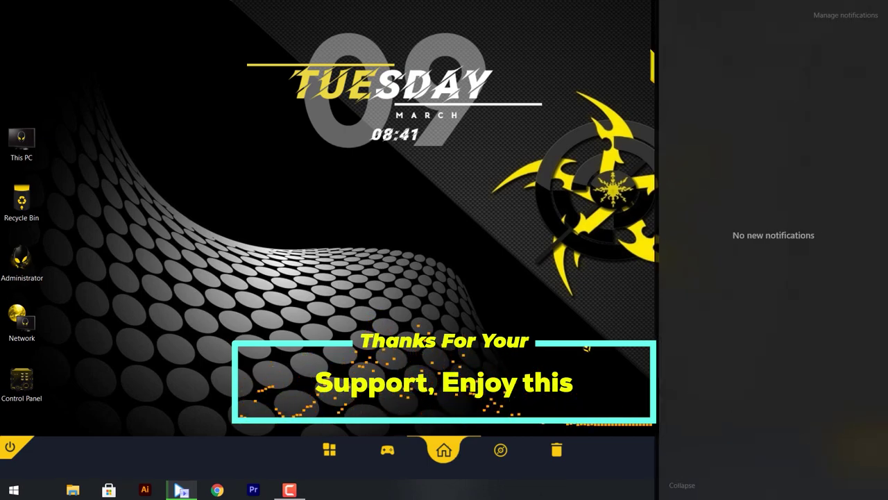
click(582, 338)
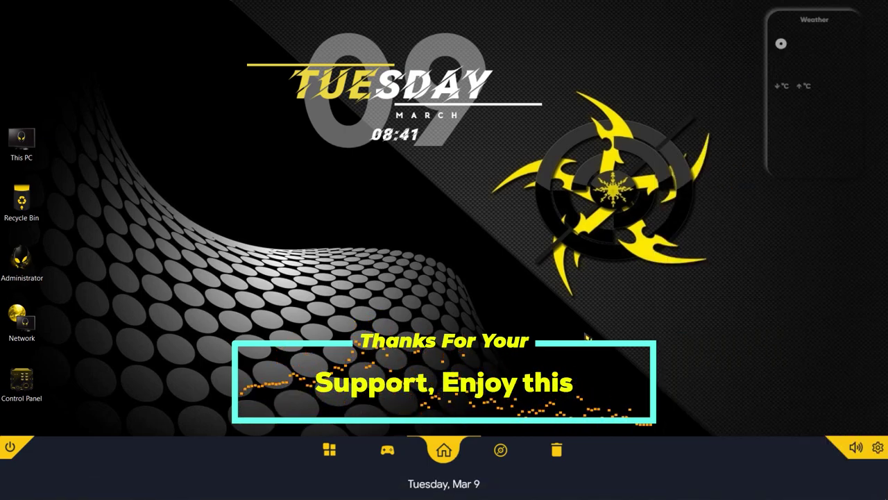
click(21, 142)
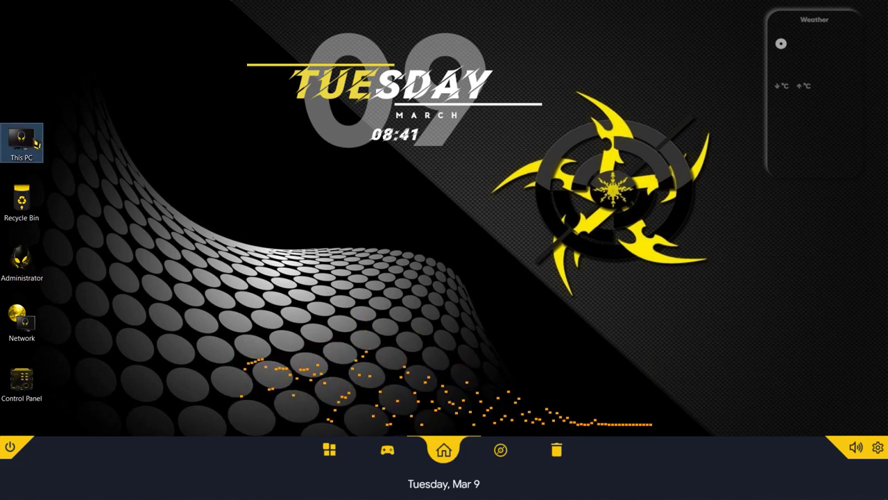